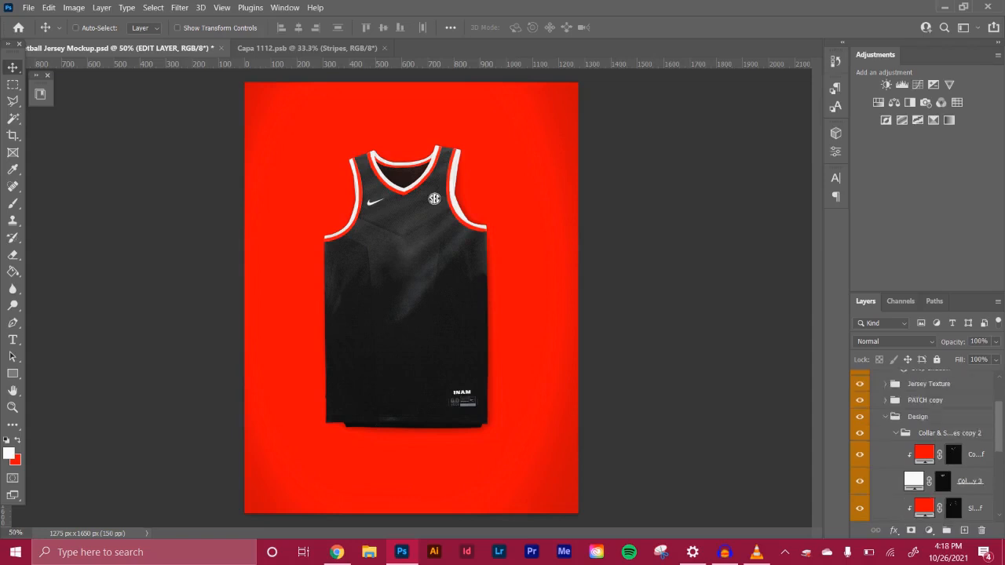
Collapse the Design and JERSEY layer groups and close the Capa 1112.psb document
left_click(885, 417)
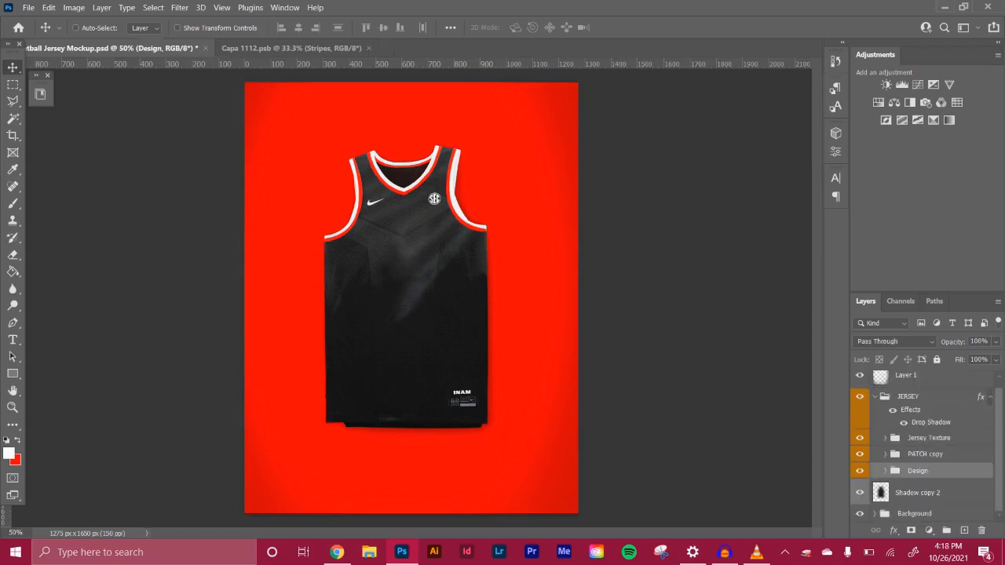
left_click(876, 397)
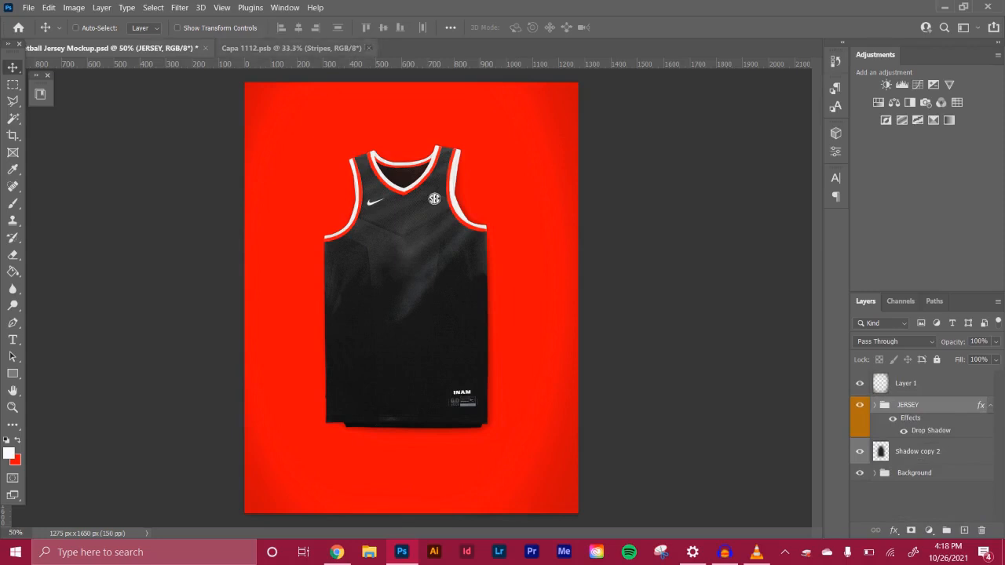
left_click(368, 48)
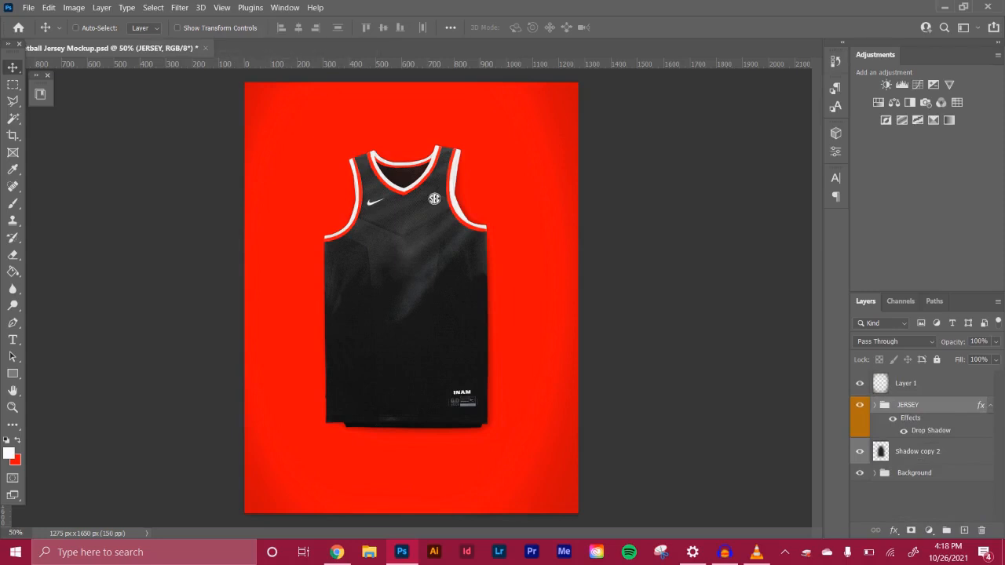
Hide Layer 1 and show it again to compare its lighting effect on the mockup
left_click(906, 384)
left_click(860, 383)
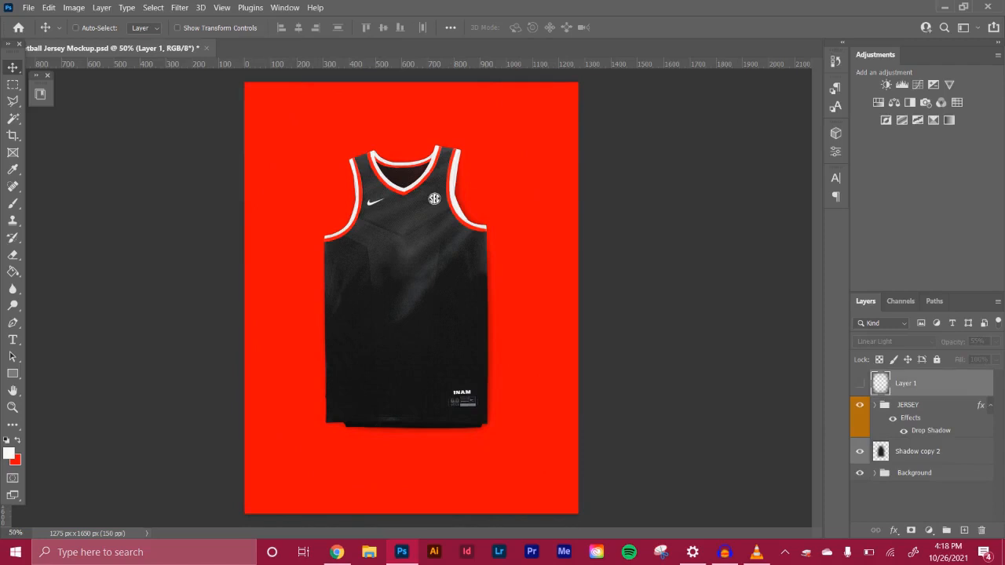
left_click(860, 383)
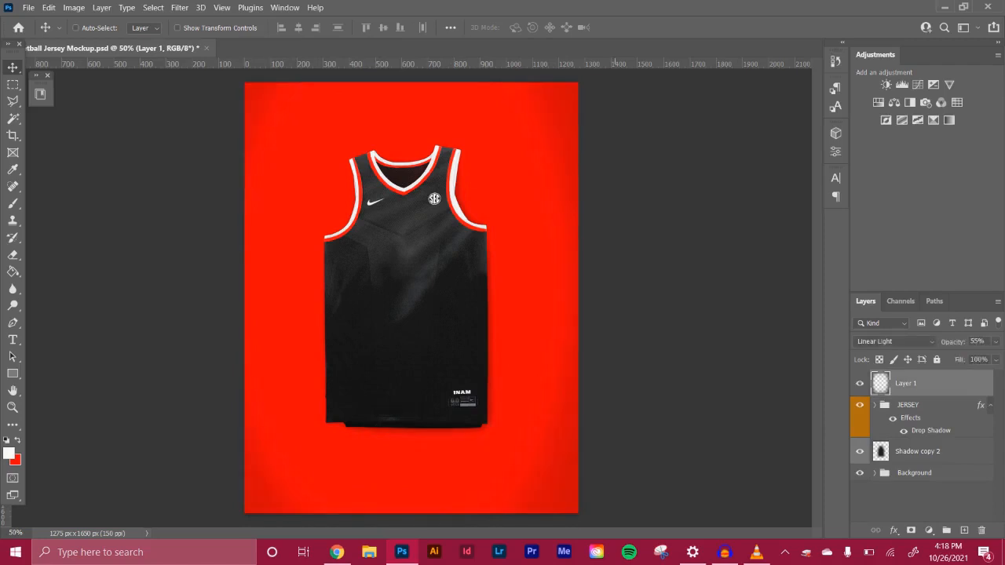
Toggle the visibility of the JERSEY group and of its Drop Shadow effect off and back on
left_click(908, 405)
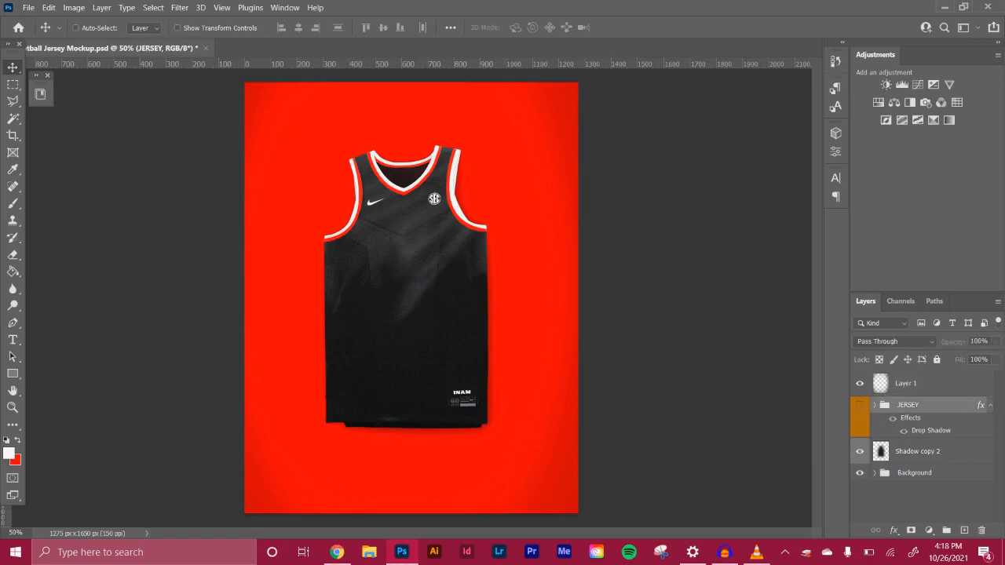
left_click(860, 405)
left_click(860, 406)
left_click(904, 430)
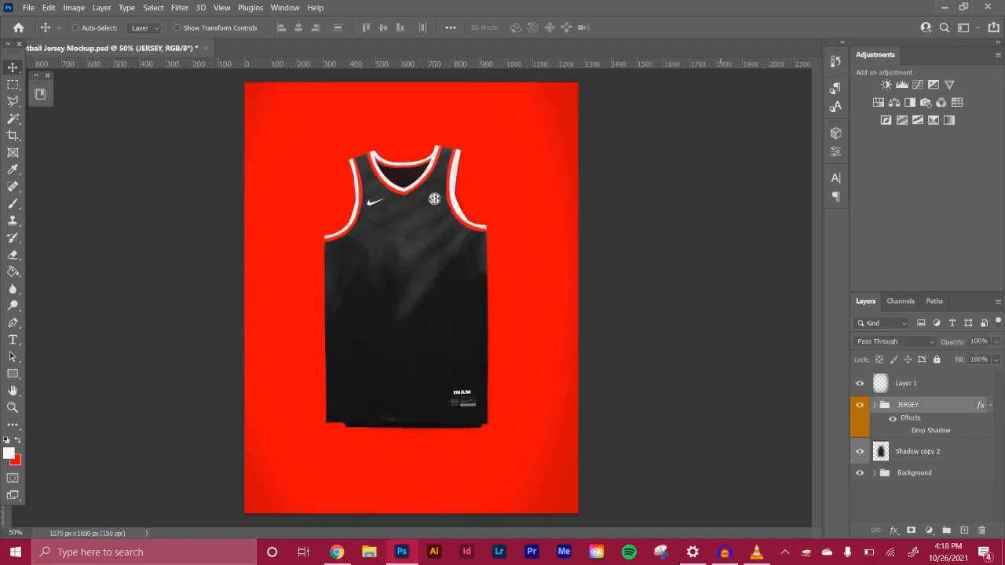
left_click(904, 430)
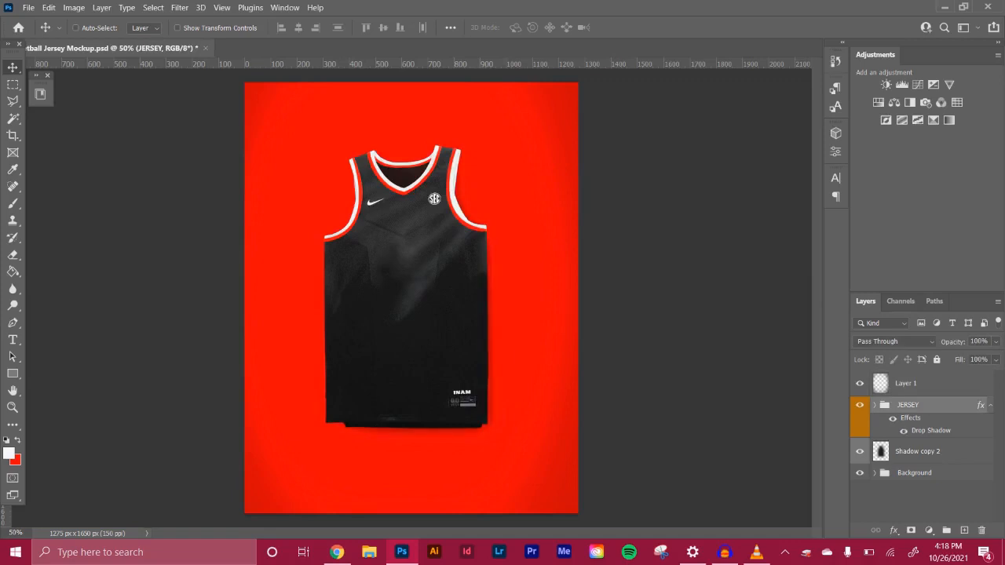
Expand the JERSEY group and toggle its Jersey Texture subgroup off and on to compare the fabric texture
left_click(875, 405)
scroll(875, 406, "down", 1)
left_click(928, 438)
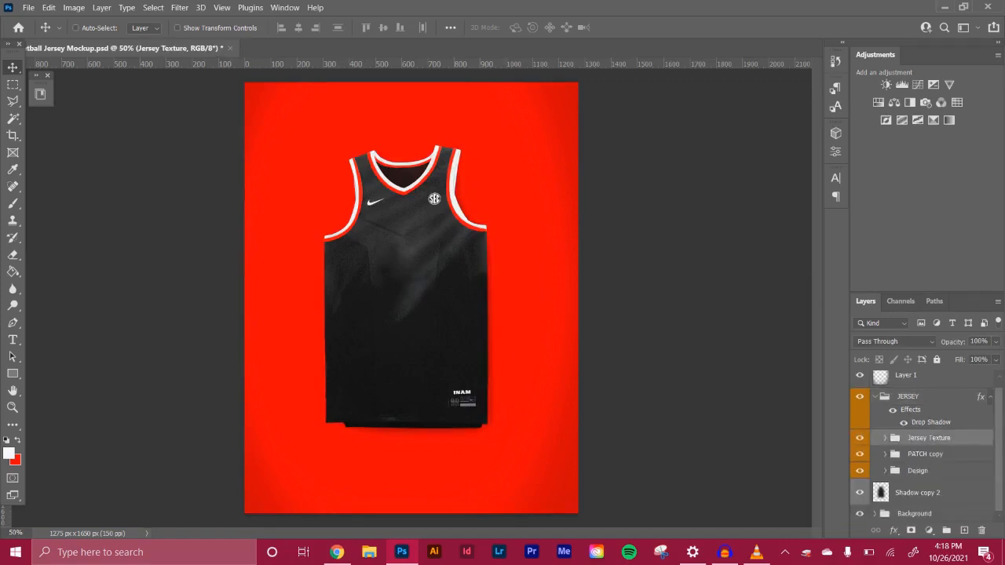
left_click(860, 438)
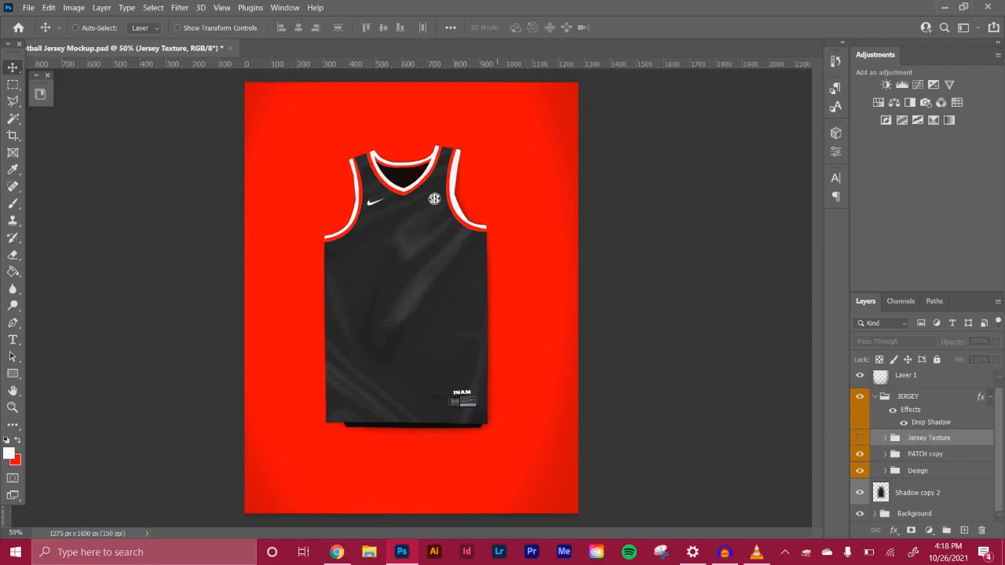
left_click(859, 438)
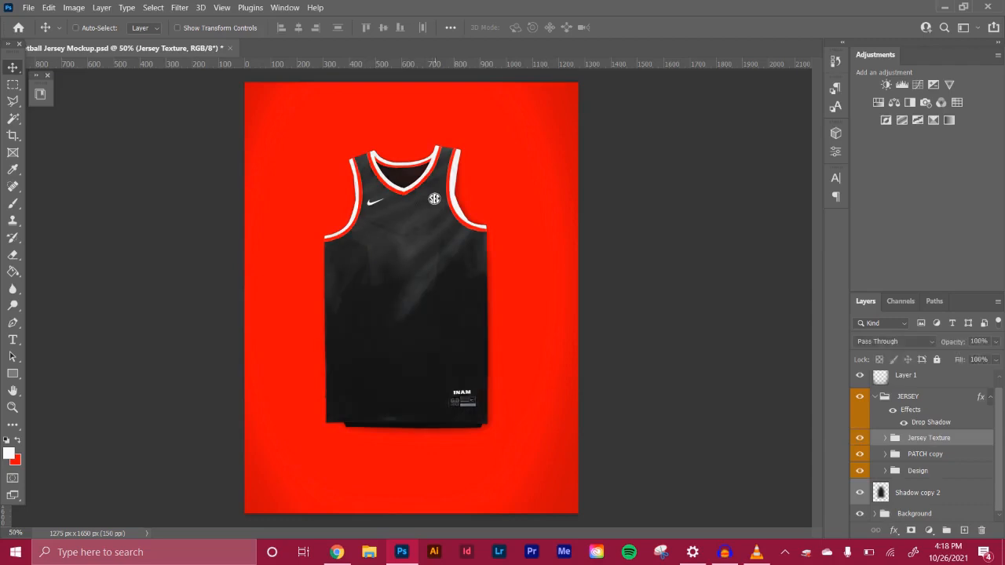
Toggle the PATCH copy group off and on and examine the tag near the jersey's lower hem up close
left_click(925, 454)
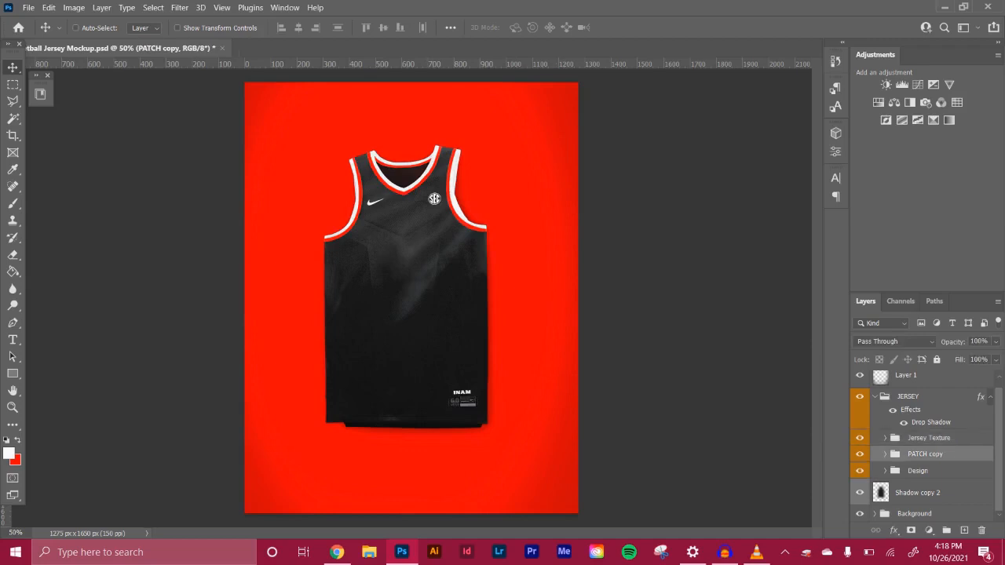
left_click(860, 454)
left_click(860, 454)
key("z")
left_click(479, 402)
left_click(452, 402)
left_click(452, 402)
scroll(453, 401, "up", 3)
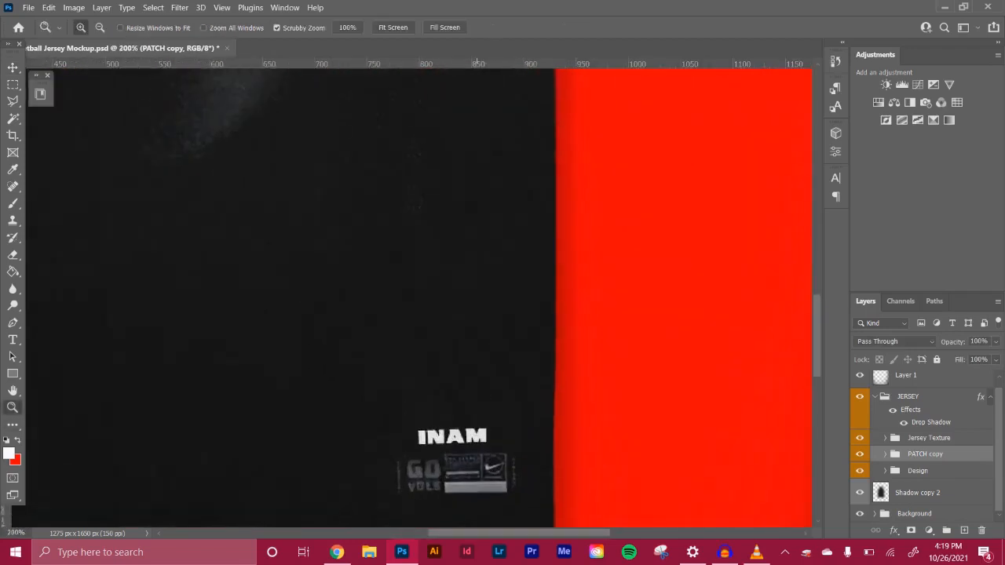
scroll(471, 396, "down", 4)
left_click(488, 372, "alt")
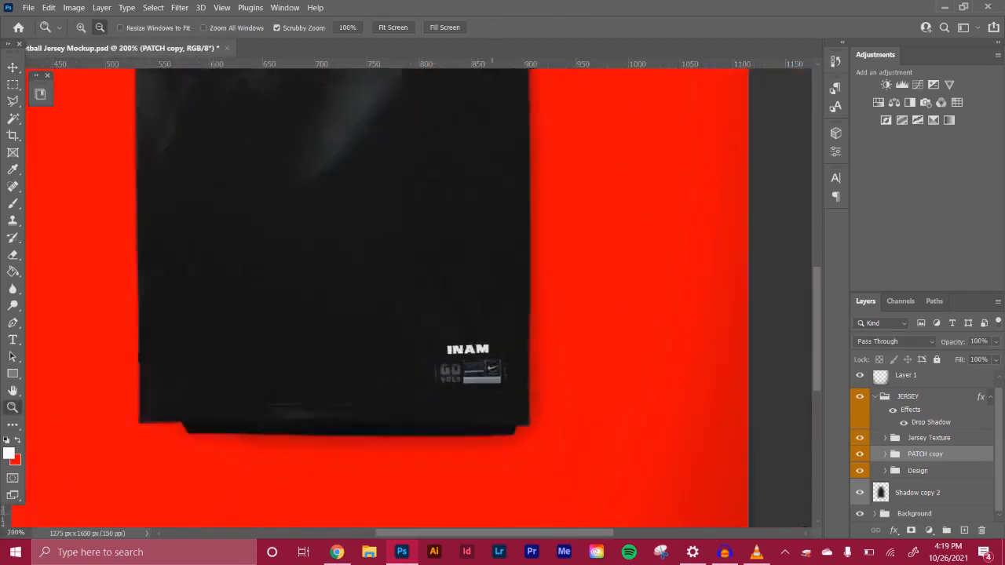
left_click(487, 368, "alt")
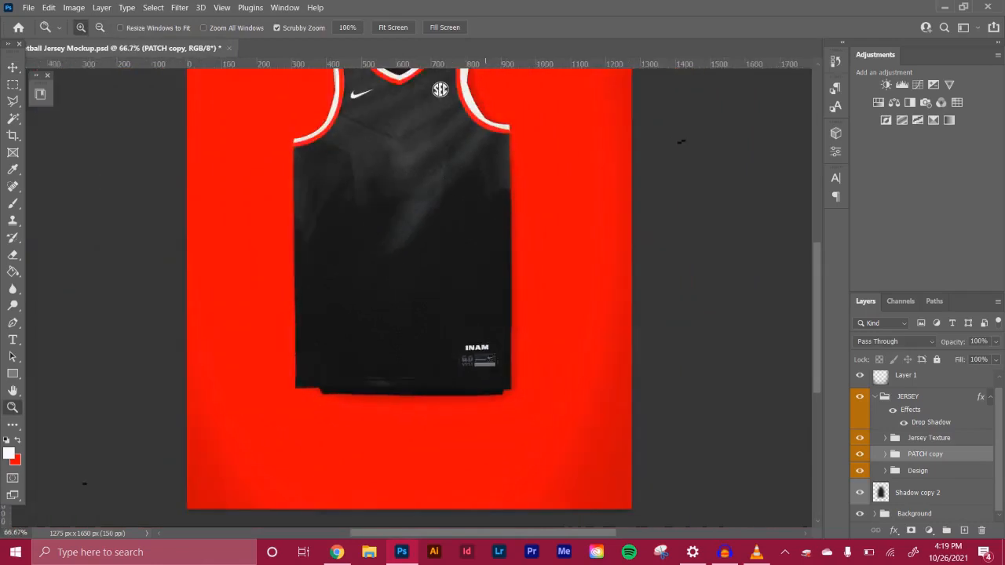
left_click(486, 367, "alt")
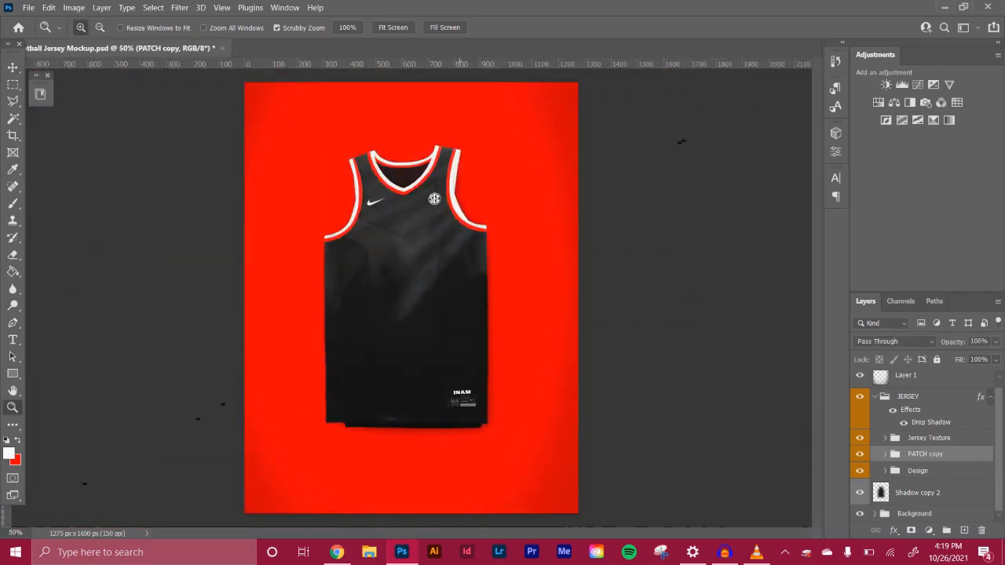
key("v")
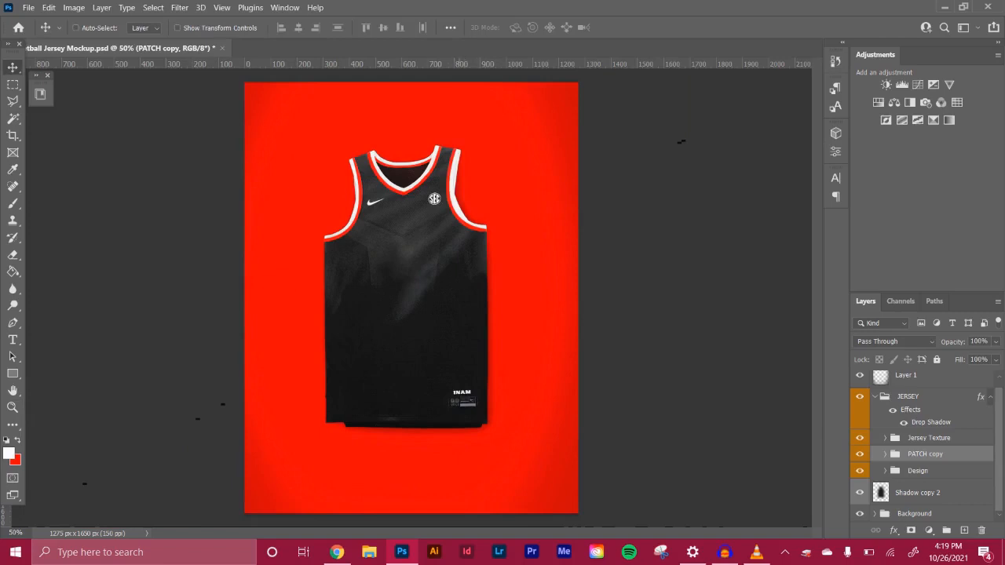
Expand the Design group and select the Collar & Sleeves copy 2 group inside it
left_click(918, 471)
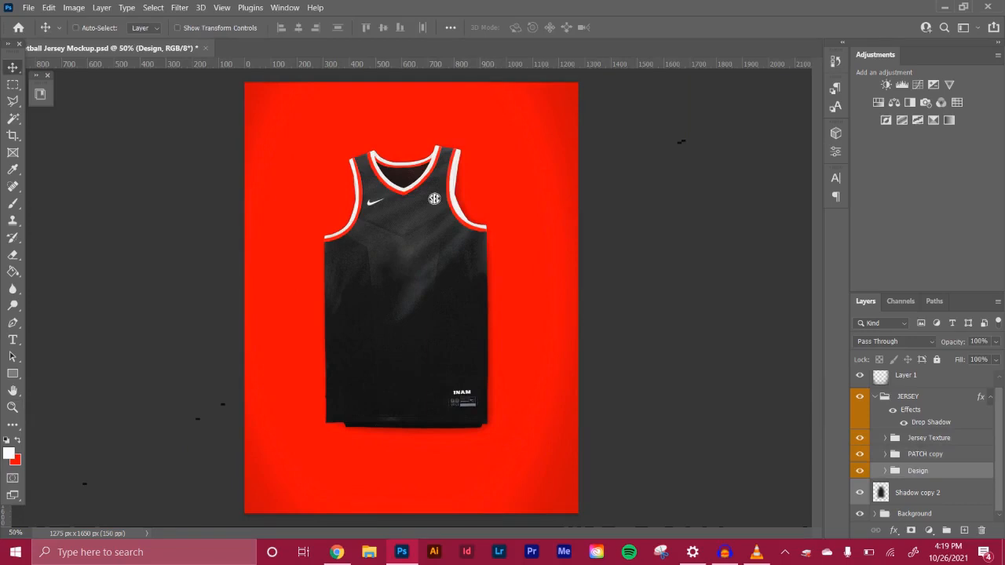
left_click(885, 470)
scroll(922, 448, "down", 2)
key("z")
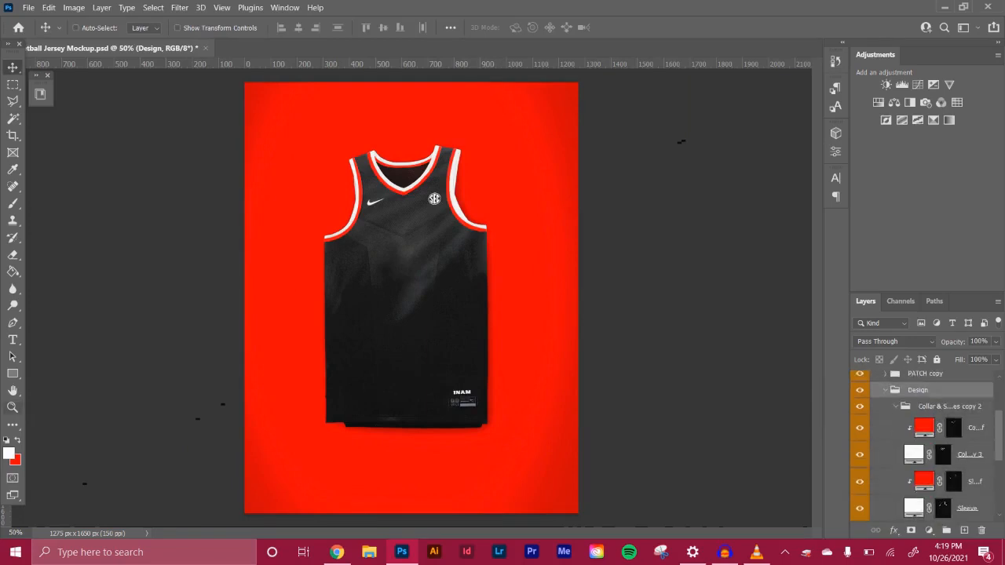
left_click(473, 120)
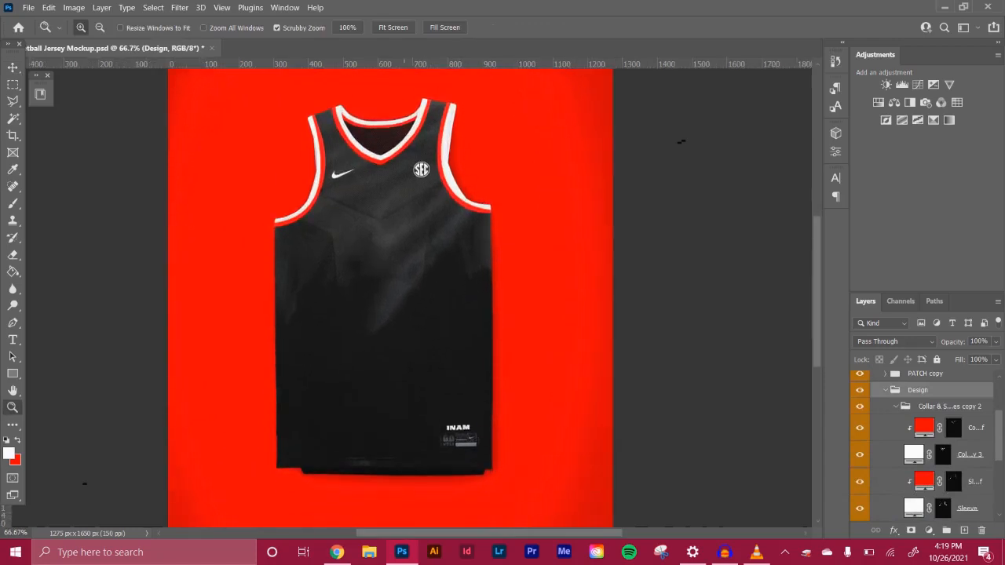
key("v")
left_click(950, 407)
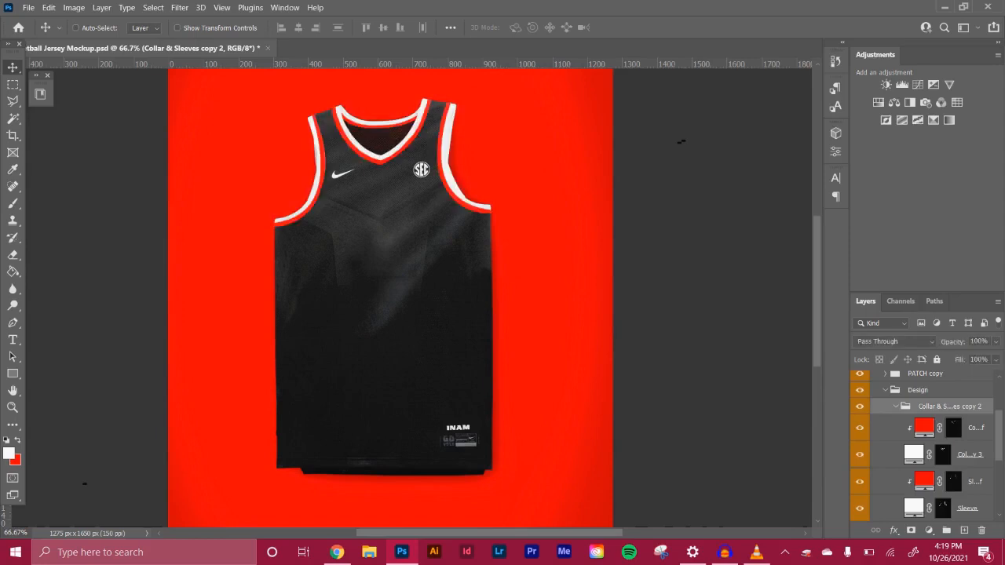
Select the Collar Half layer and toggle its visibility off and on to see which trim it controls
left_click(965, 427)
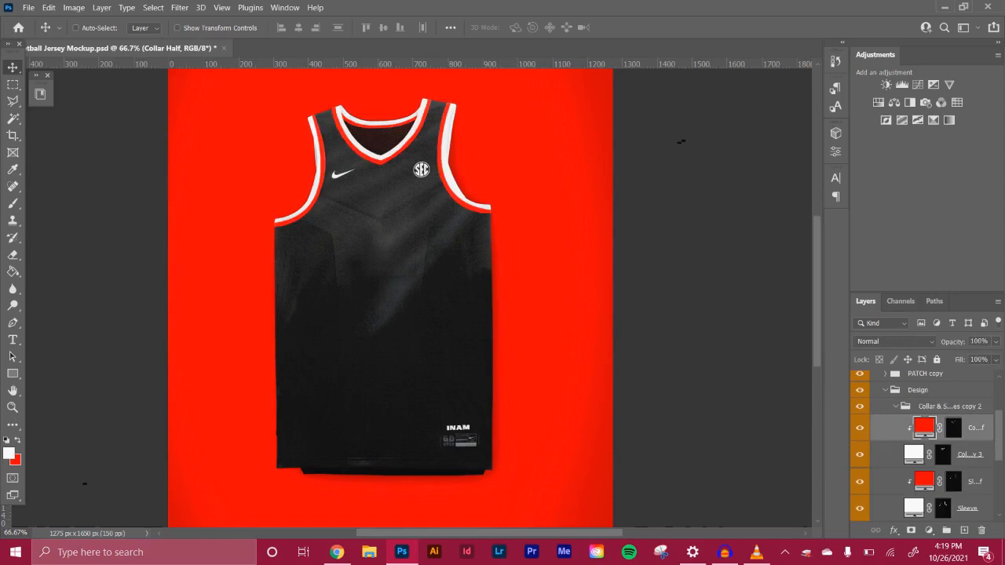
left_click(860, 428)
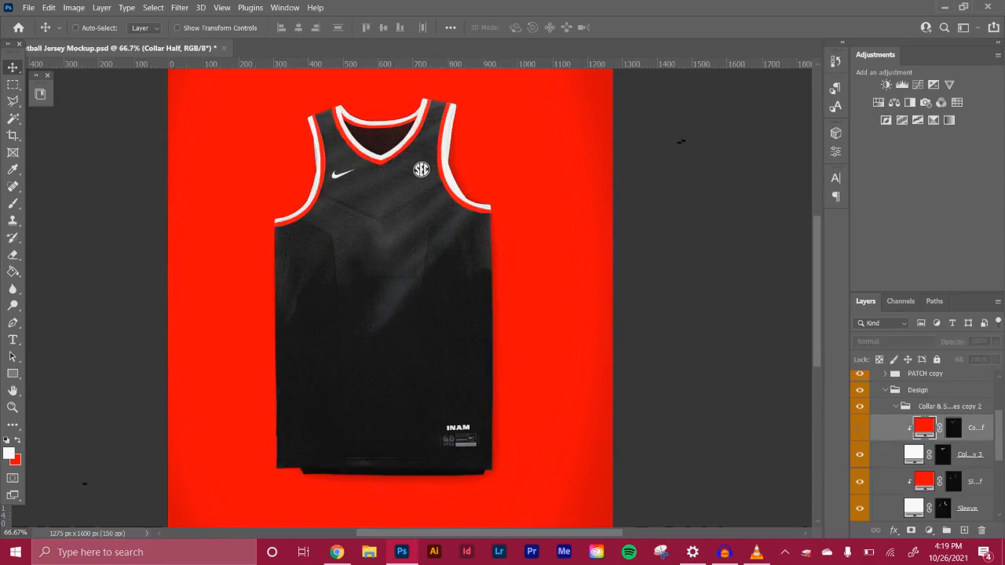
left_click(860, 428)
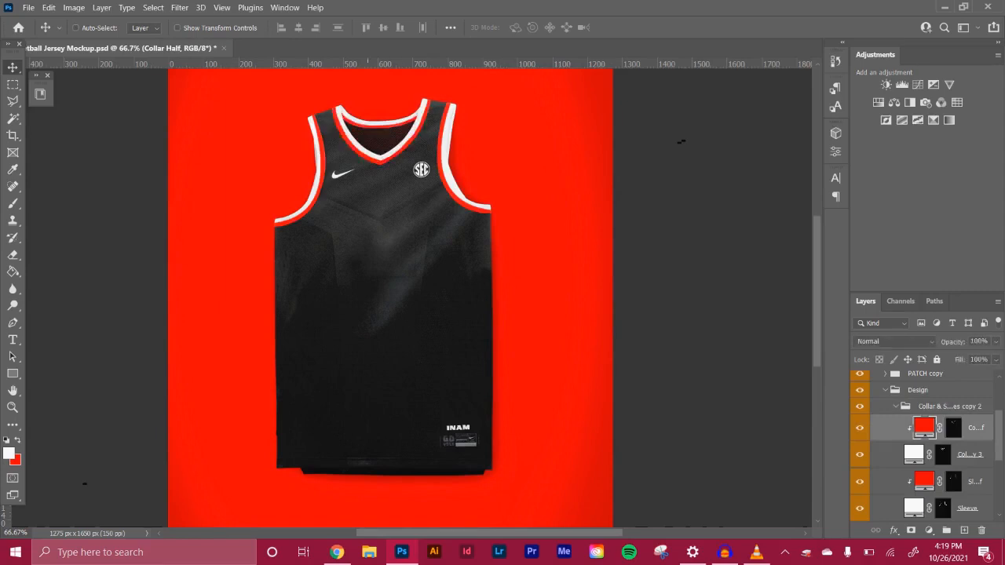
left_click(860, 428)
left_click(860, 428)
Toggle the Collar copy 3 layer off and on, and select the Sleeve Half layer
left_click(970, 454)
left_click(859, 455)
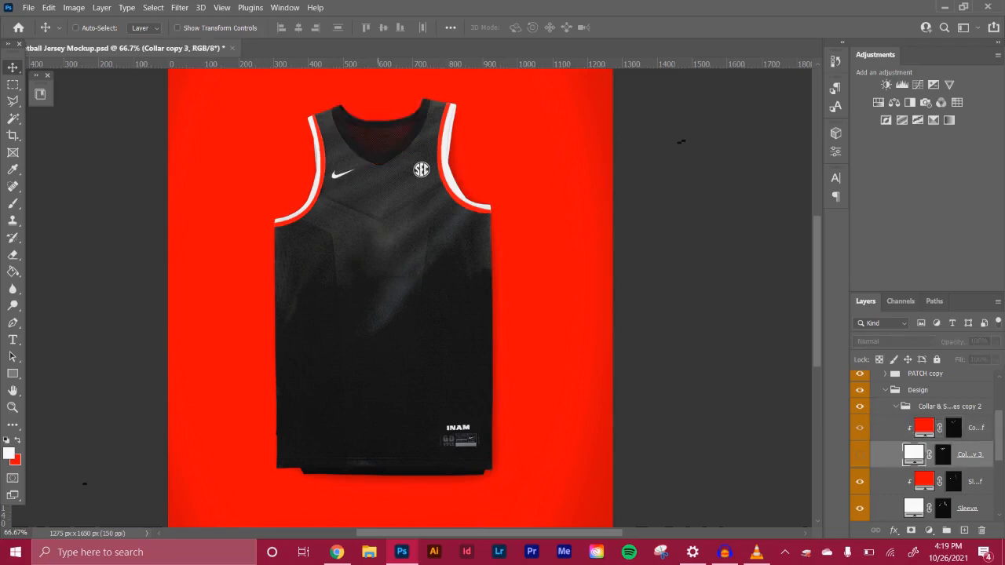
left_click(860, 455)
left_click(974, 482)
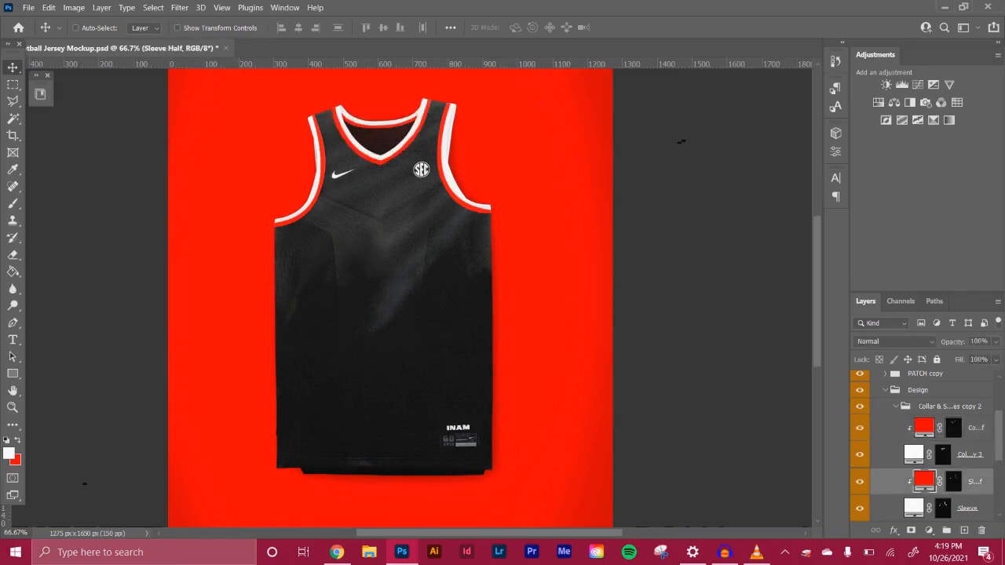
Inspect the fill colour of the Collar Half layer and dismiss the colour settings
left_click(976, 428)
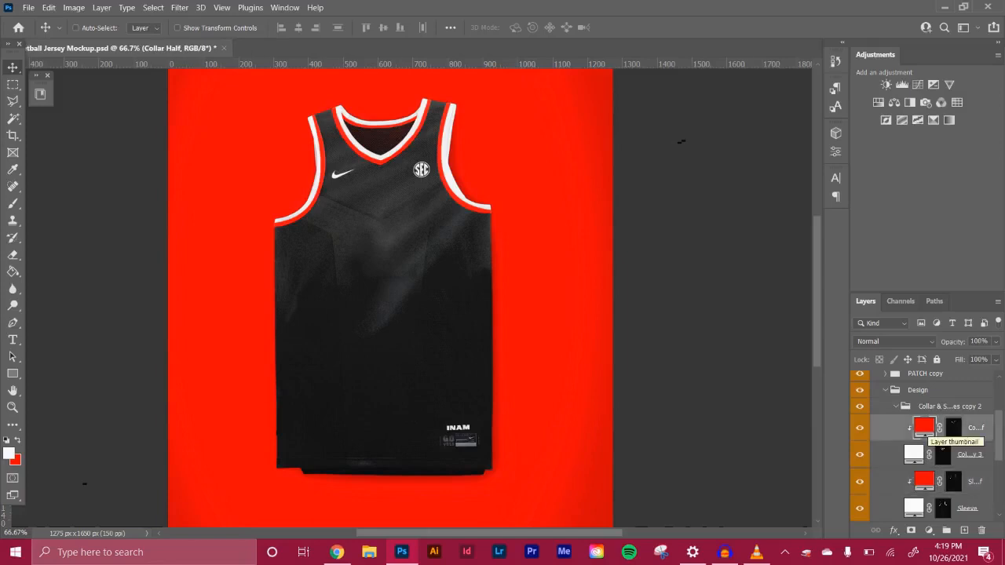
double_click(925, 428)
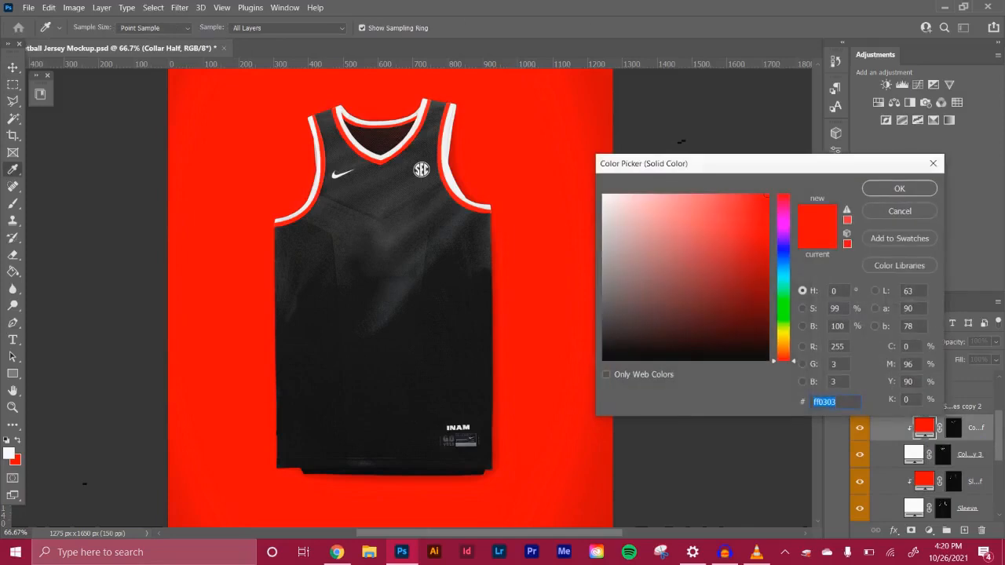
mouse_move(784, 360)
left_mouse_down()
mouse_move(784, 197)
mouse_move(784, 360)
left_mouse_up()
left_click(900, 212)
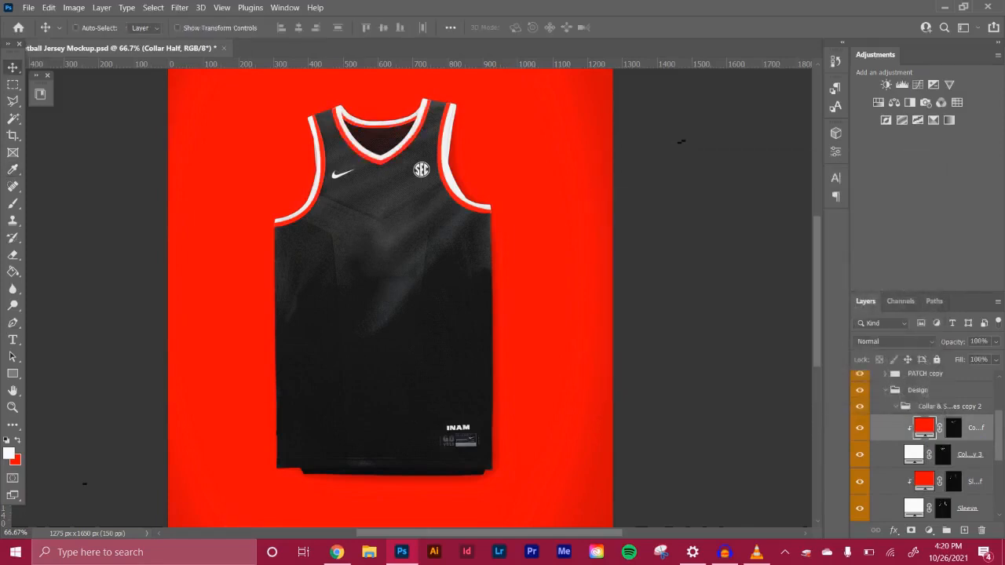
Try purple ae00ff and green 0cff00 as the Sleeve layer's fill colour, and cancel the colour change
scroll(923, 440, "down", 2)
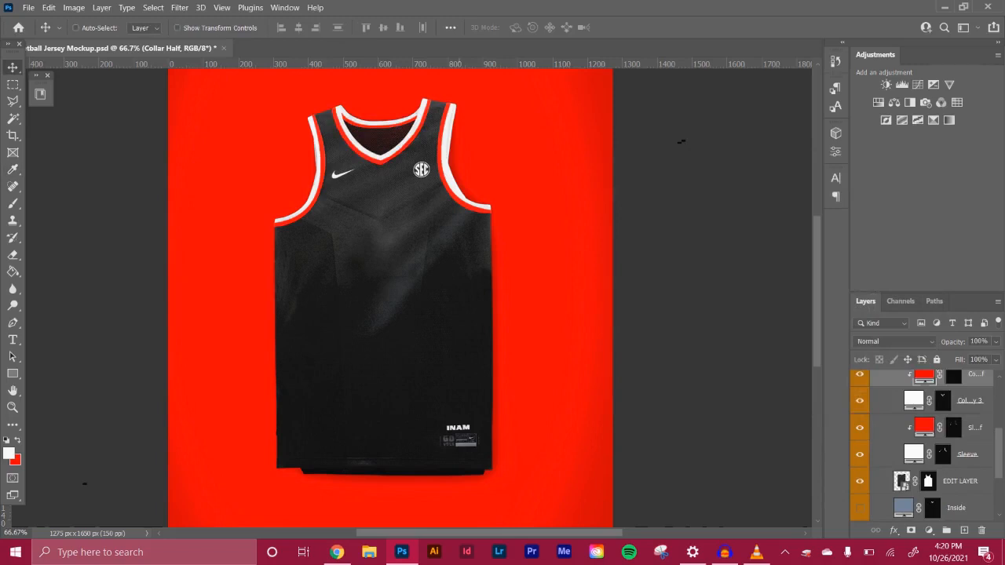
scroll(923, 444, "down", 1)
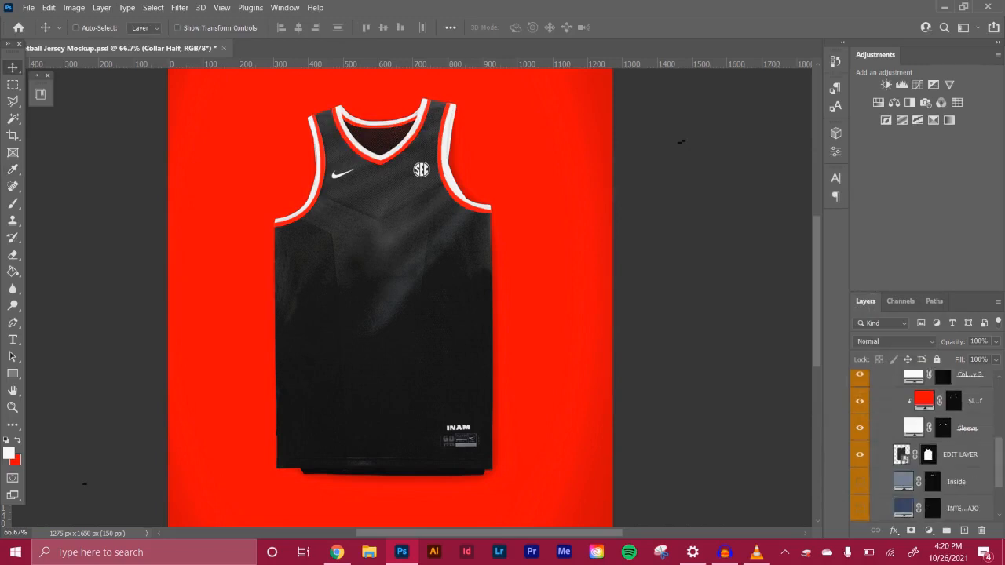
left_click(914, 428)
double_click(914, 428)
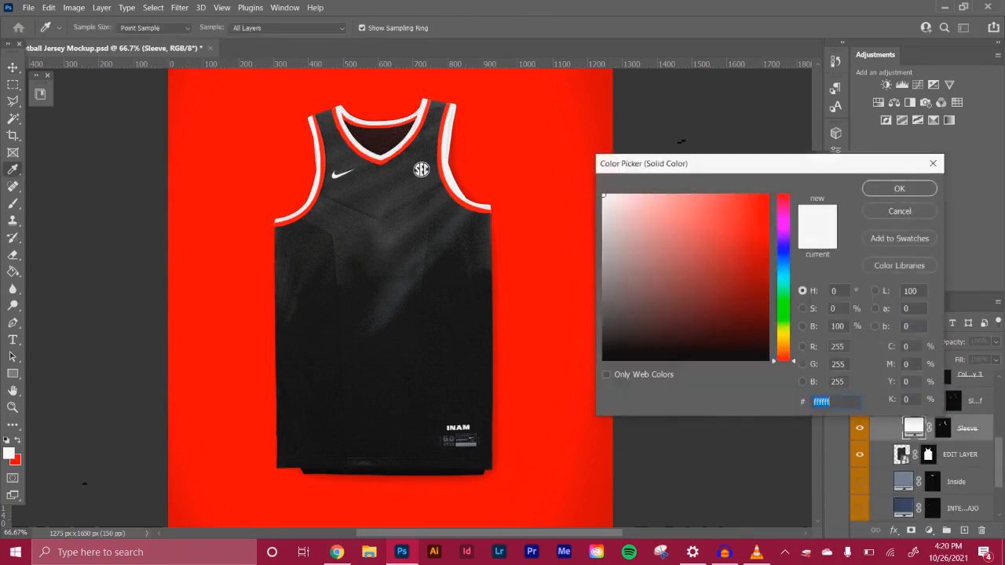
type("ae00ff")
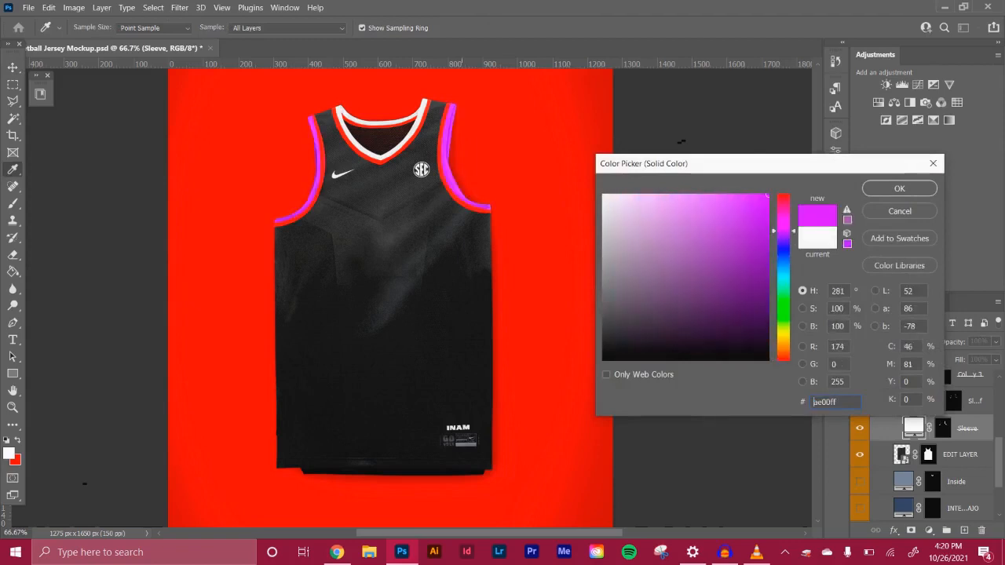
key("ctrl+a")
type("ff0c00")
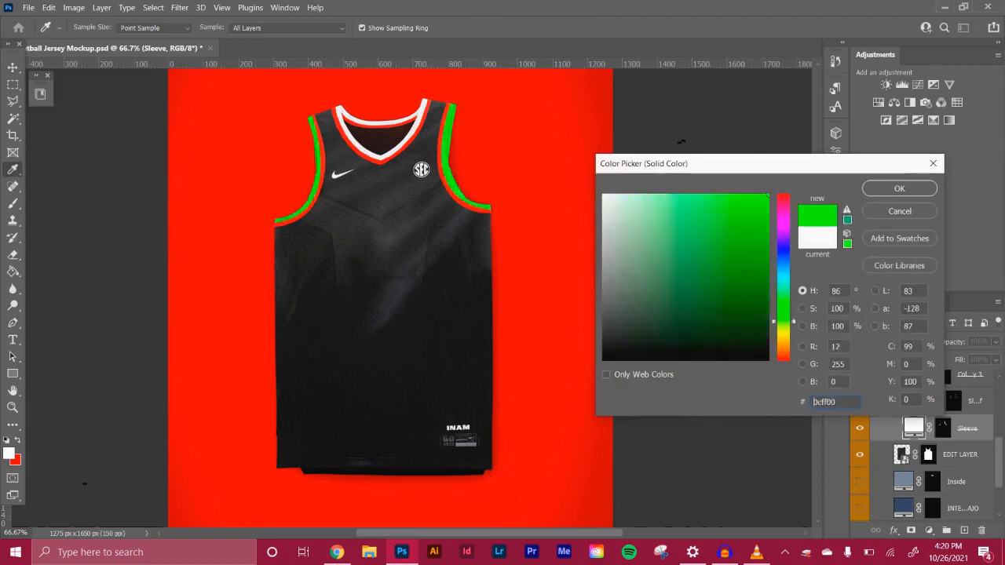
key("Escape")
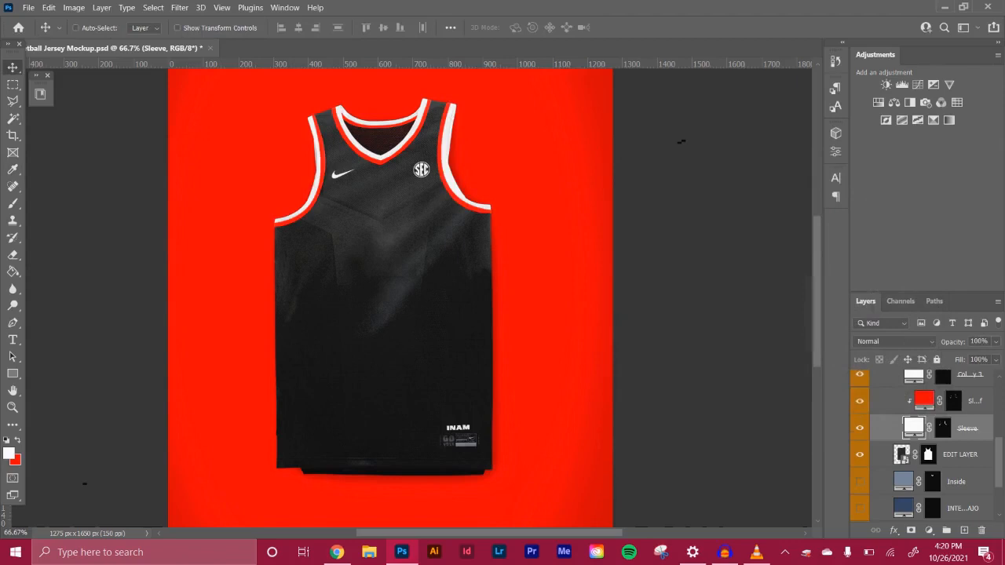
Show the Inside layer, try pink fd006b and orange fd3000 as its fill, then cancel the colour change and hide the layer
scroll(927, 442, "down", 1)
left_click(960, 428)
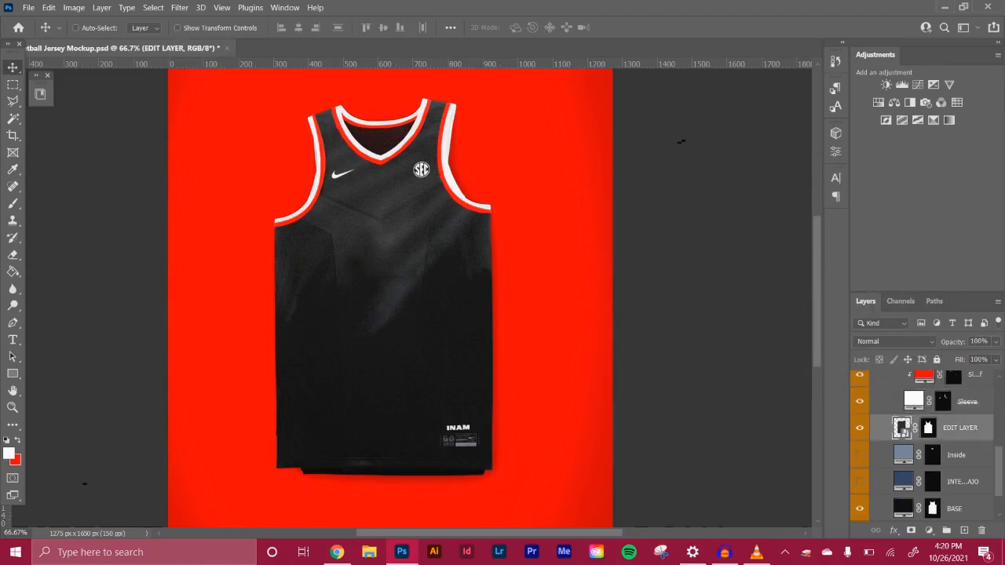
left_click(956, 455)
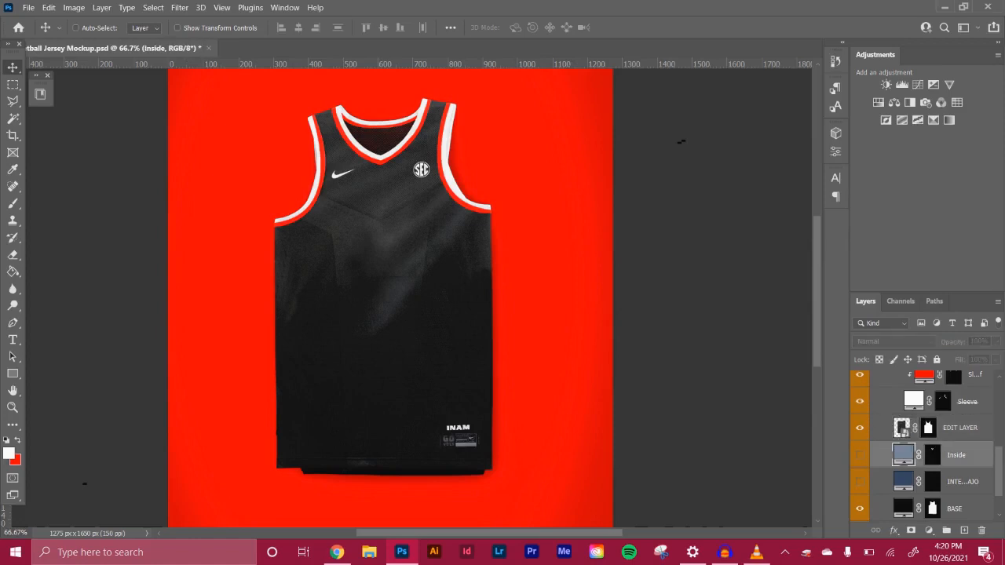
scroll(926, 442, "down", 1)
left_click(860, 428)
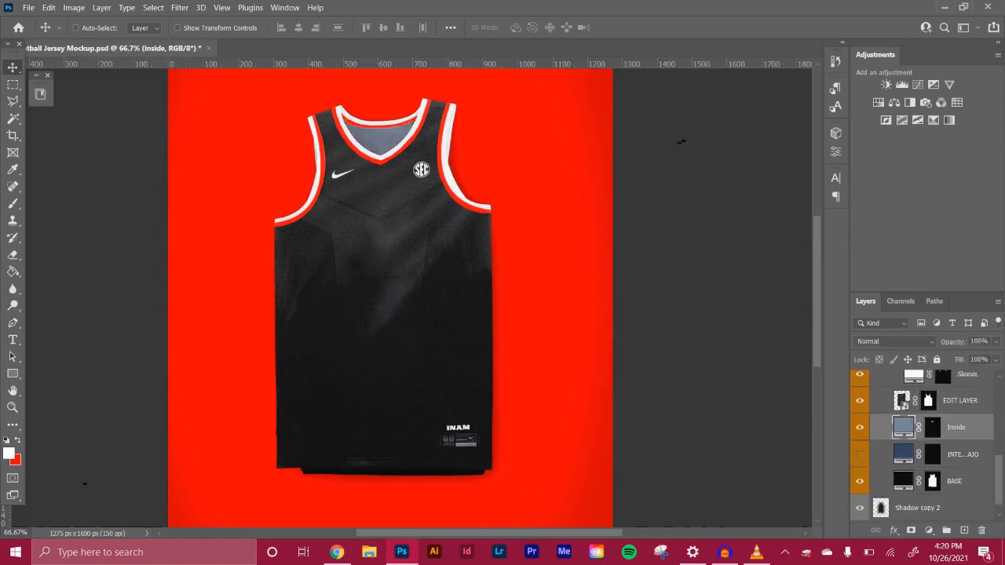
double_click(903, 427)
type("fd006b")
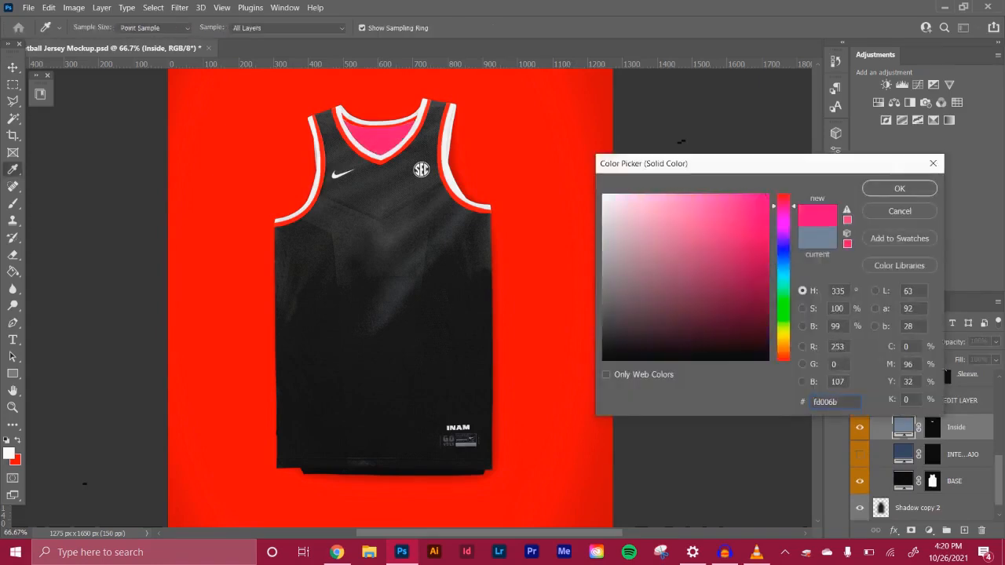
left_click_drag(784, 205, 783, 356)
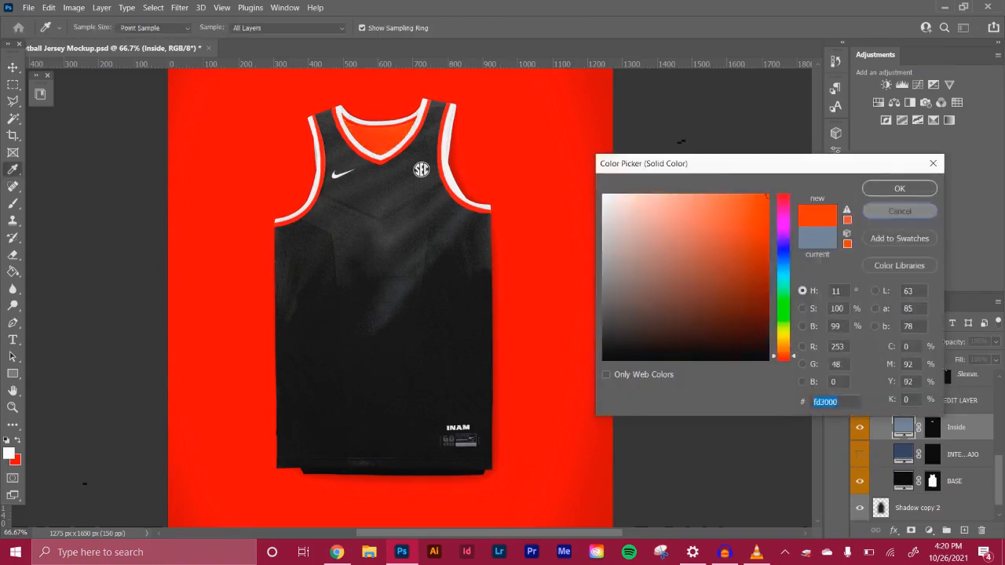
left_click(899, 211)
left_click(860, 428)
Show the INTERIOR BAJO layer, try fill colours 0050e2, ffa200 and ff0060 on it, and hide the layer again
left_click(958, 455)
left_click(860, 455)
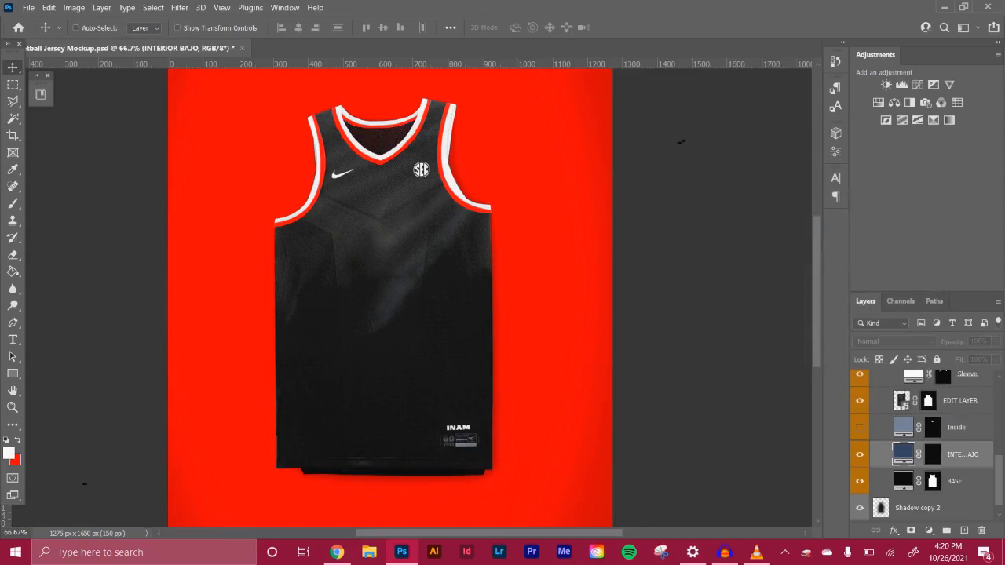
double_click(903, 455)
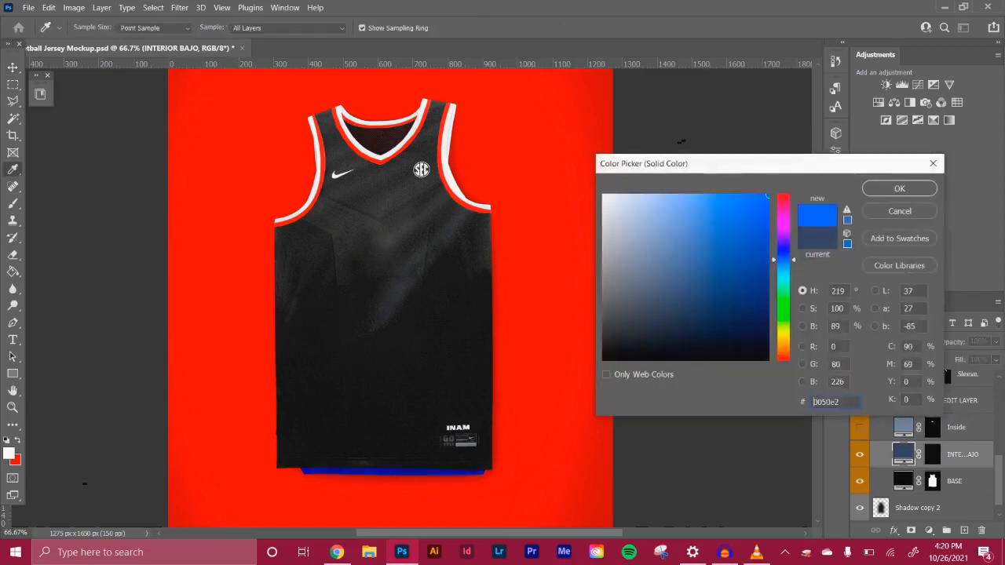
type("ffa200")
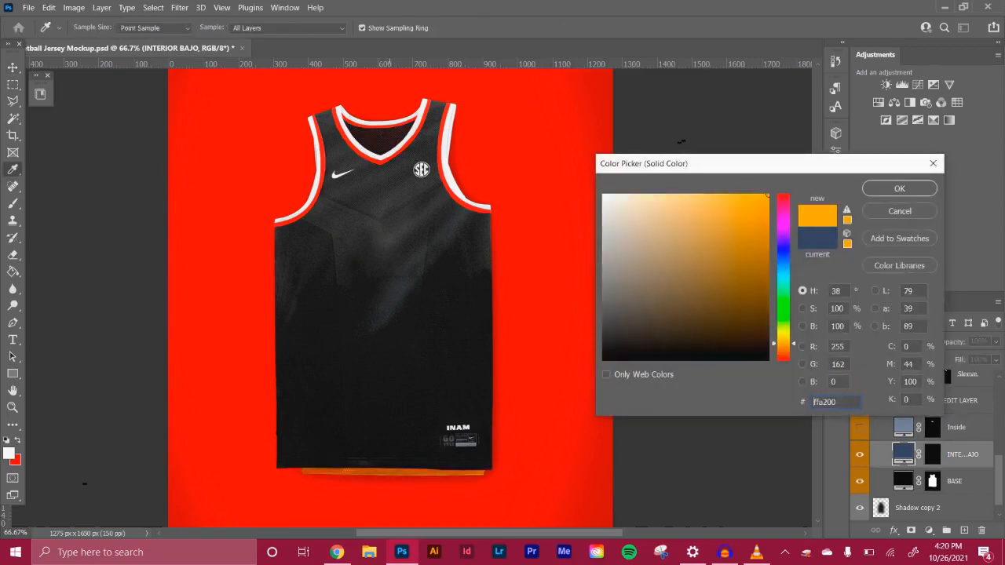
key("ctrl+a")
type("ff0060")
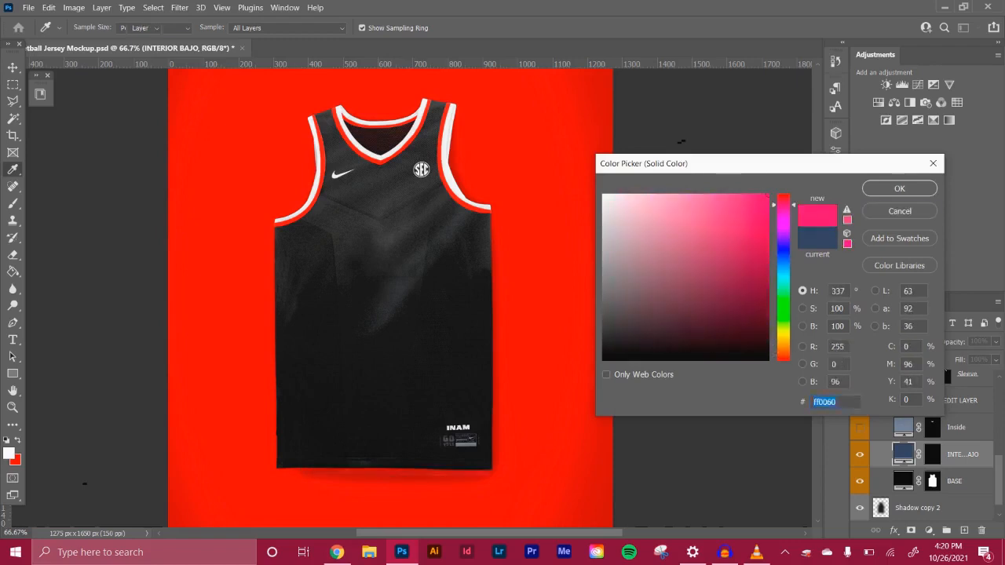
key("Return")
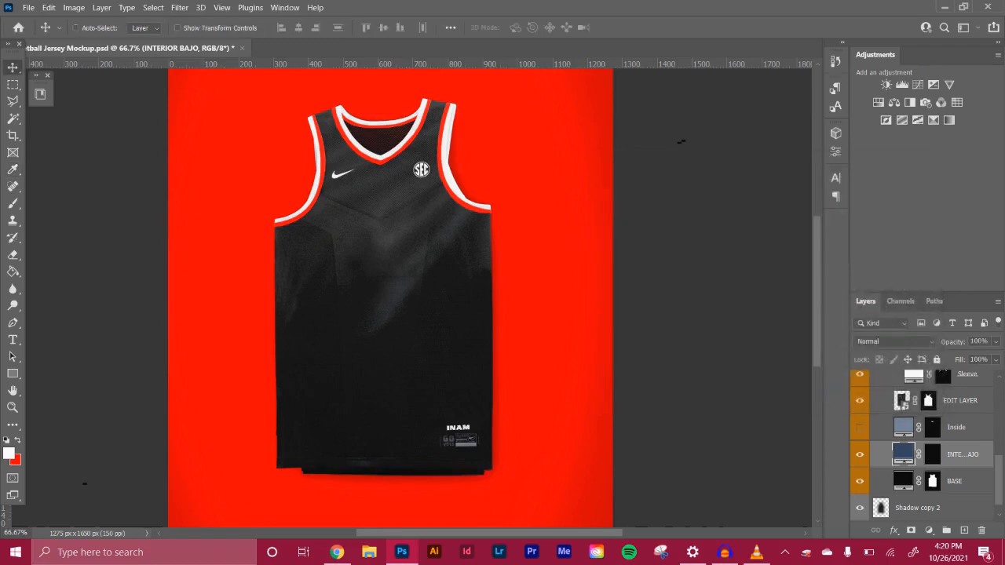
left_click(860, 455)
Try red and turquoise 00f1c6 as the BASE layer's fill colour, and cancel the colour change
double_click(903, 481)
type("f10000")
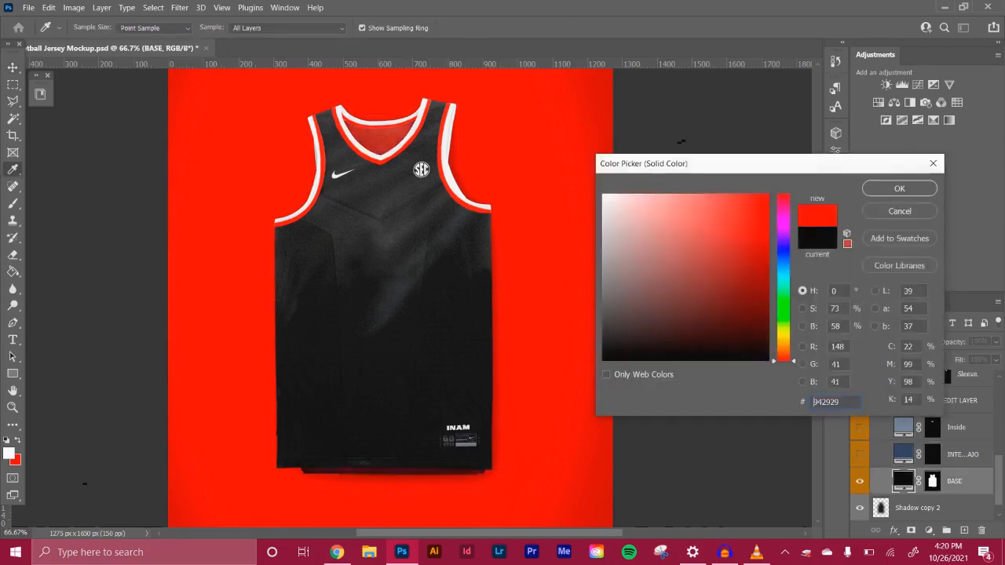
left_click_drag(784, 360, 784, 283)
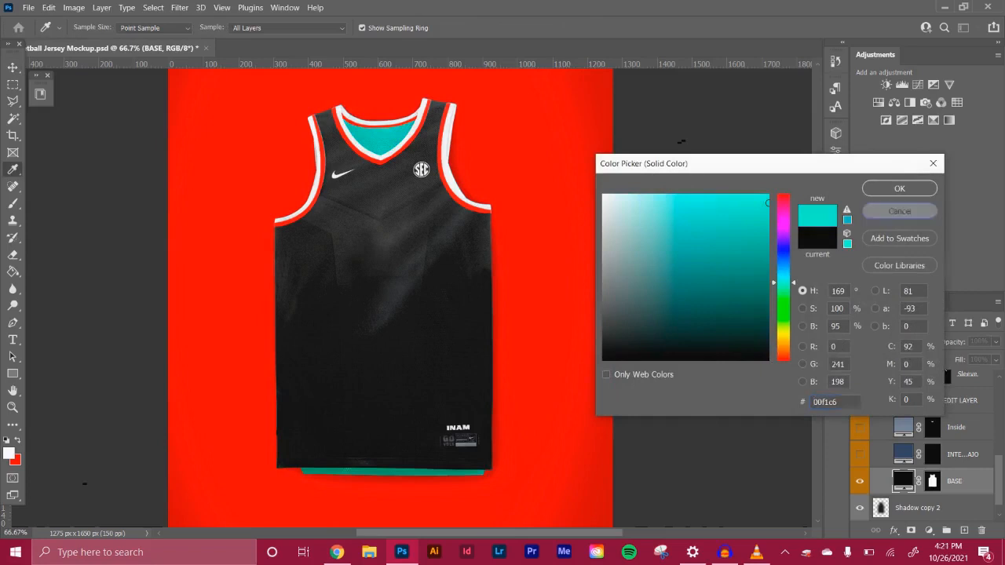
left_click(900, 211)
Select the Shadow copy 2 layer and toggle its visibility off and on to check the jersey's shadow
scroll(926, 444, "down", 1)
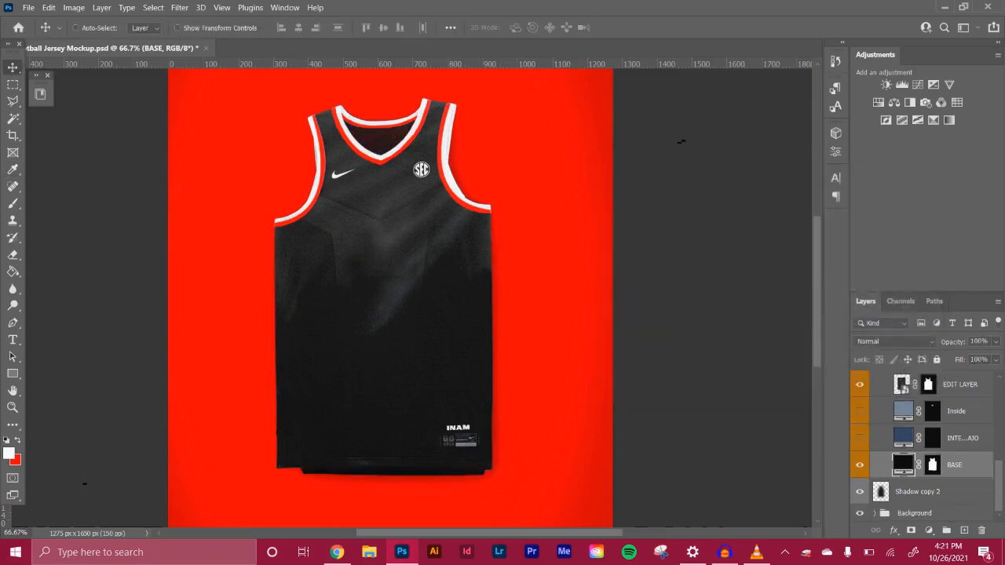
left_click(917, 492)
left_click(860, 491)
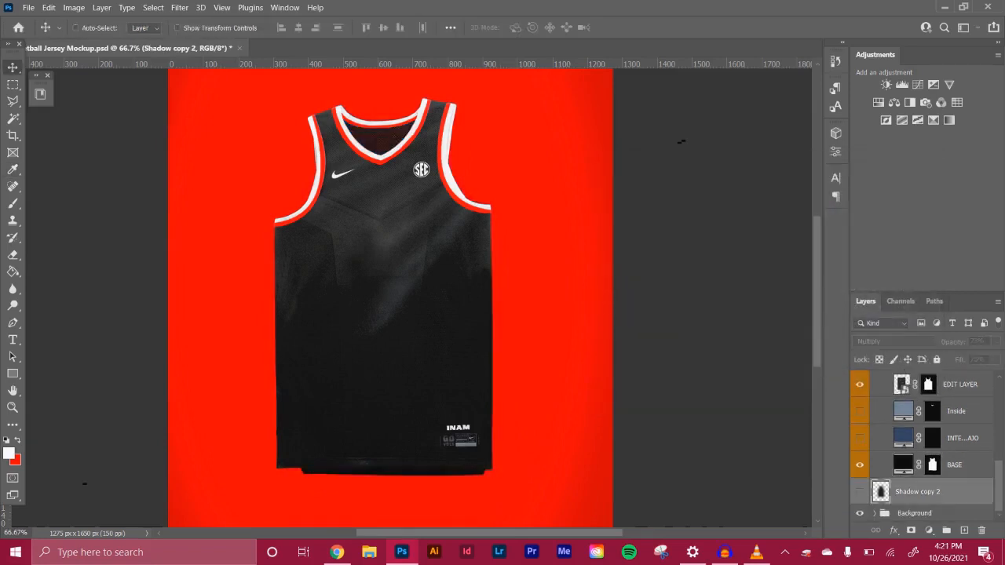
left_click(860, 492)
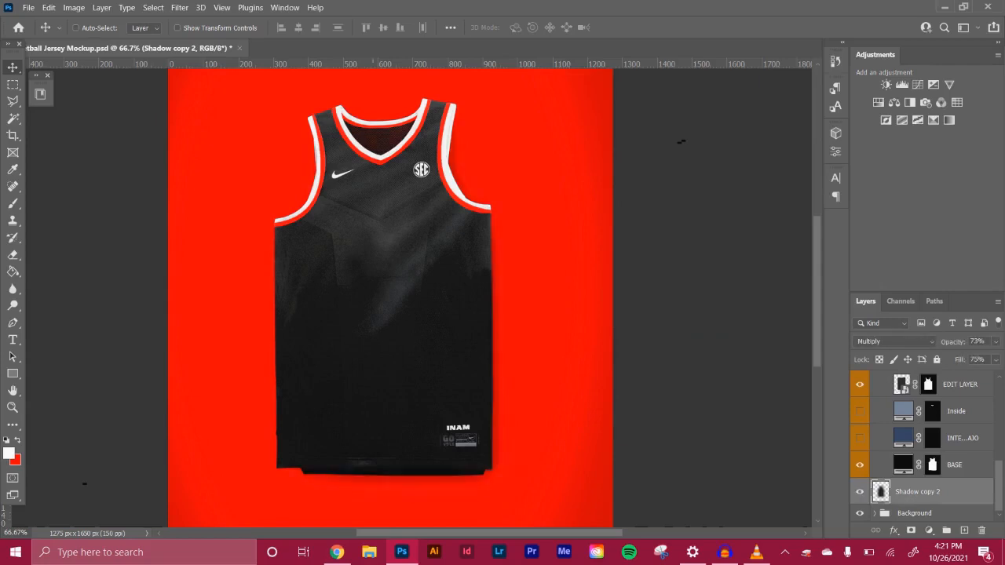
Expand the Background group, try a different hue for Rectangle 1 copy 3, cancel the change and collapse the group
left_click(914, 514)
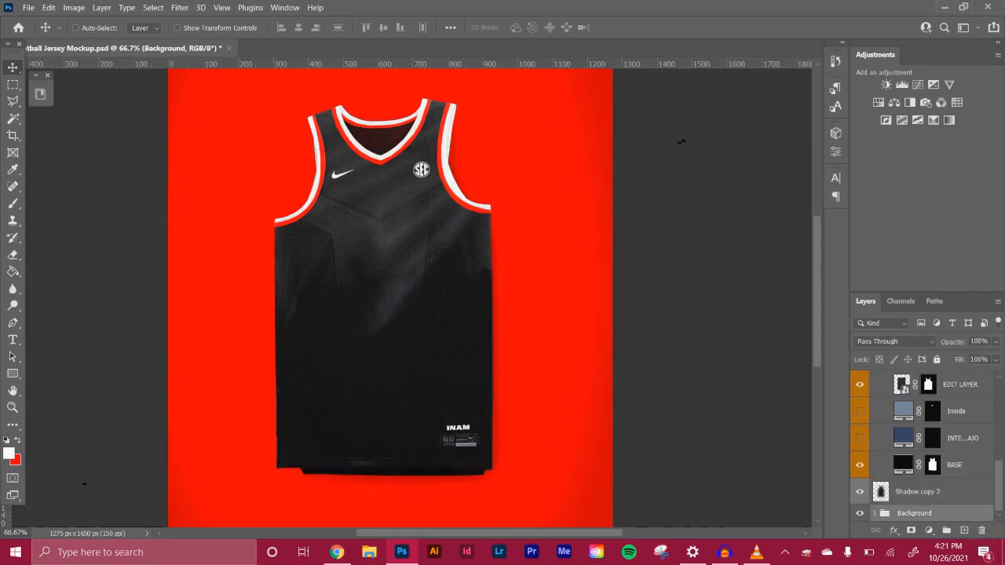
left_click(874, 514)
scroll(565, 298, "down", 1)
scroll(926, 447, "down", 1)
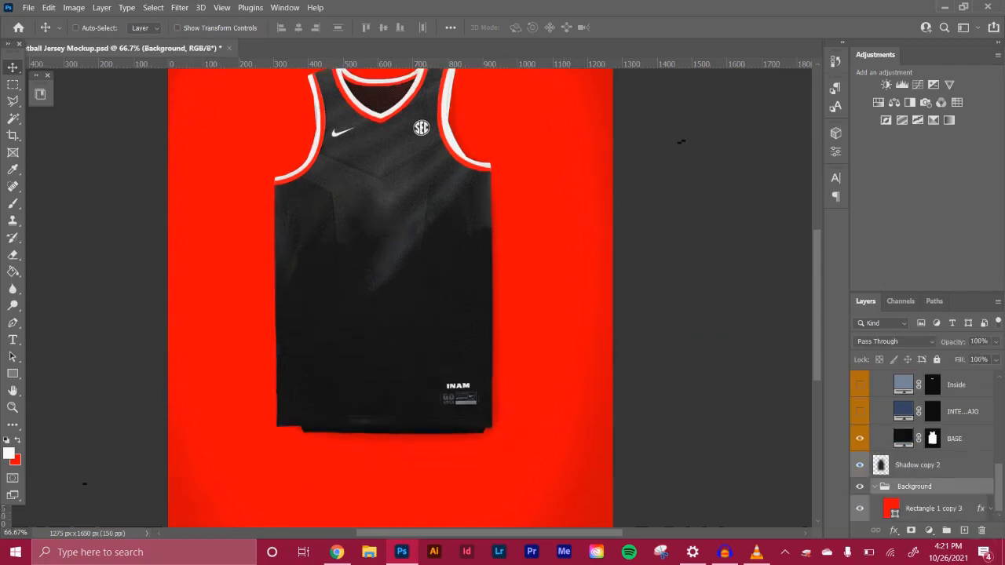
double_click(891, 508)
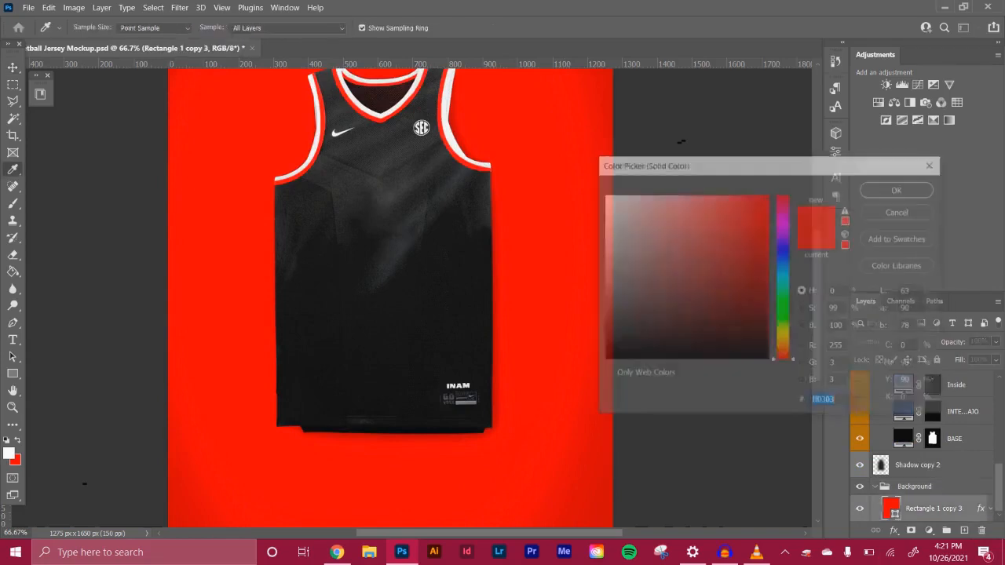
left_click_drag(783, 360, 783, 237)
left_click(900, 211)
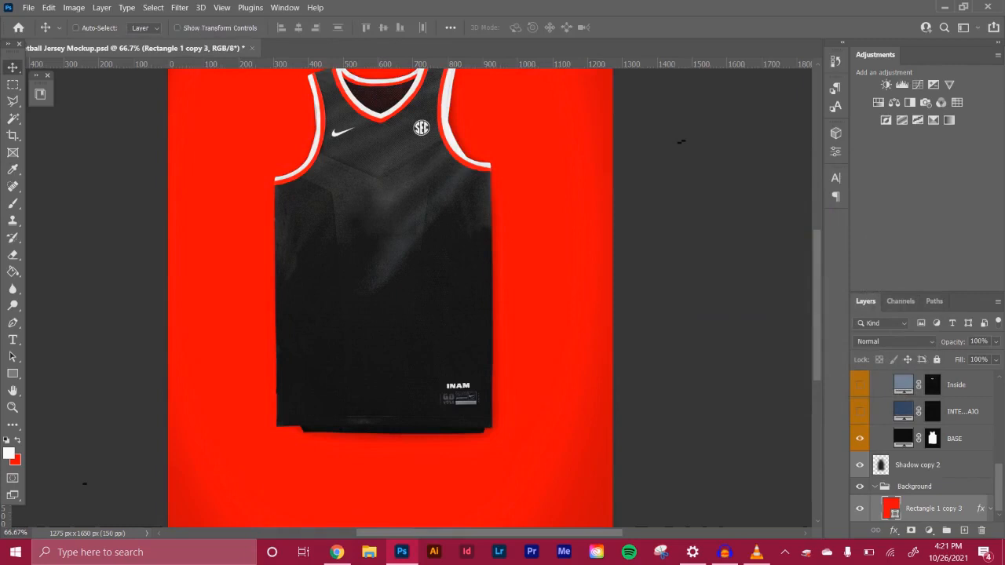
left_click(875, 486)
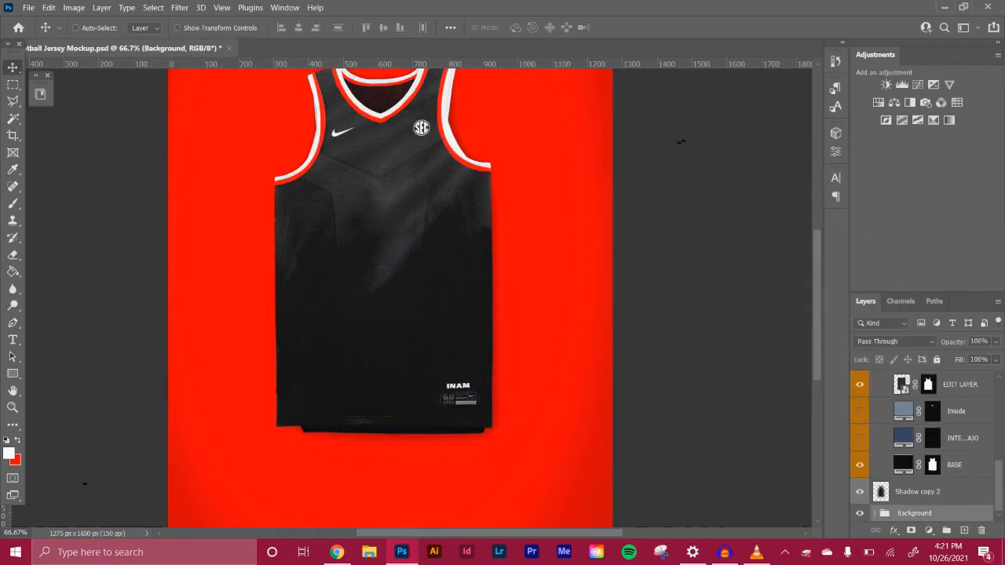
Open the contents of the EDIT LAYER smart object for editing and view the whole design
scroll(902, 424, "up", 1)
left_click(903, 412)
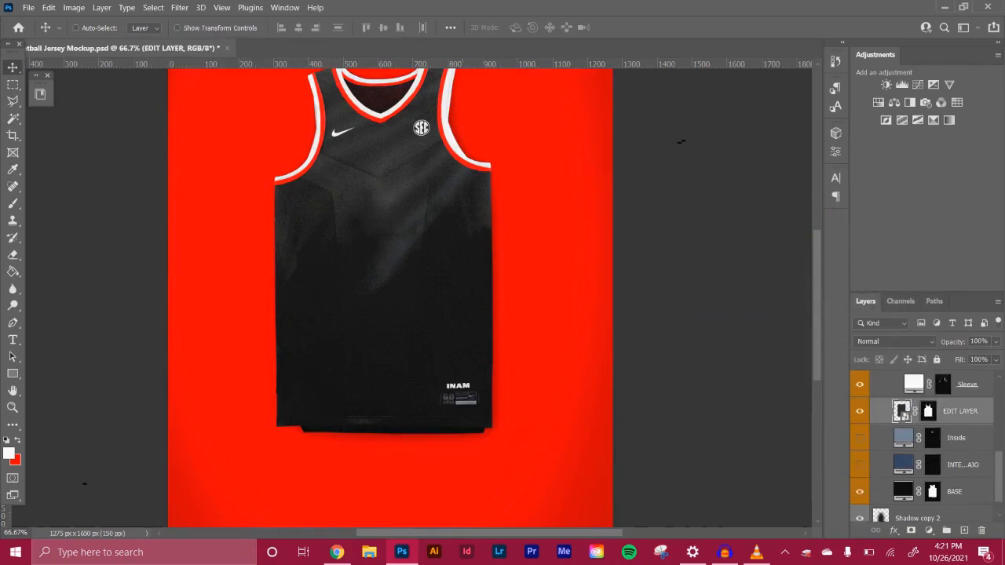
scroll(471, 296, "up", 3)
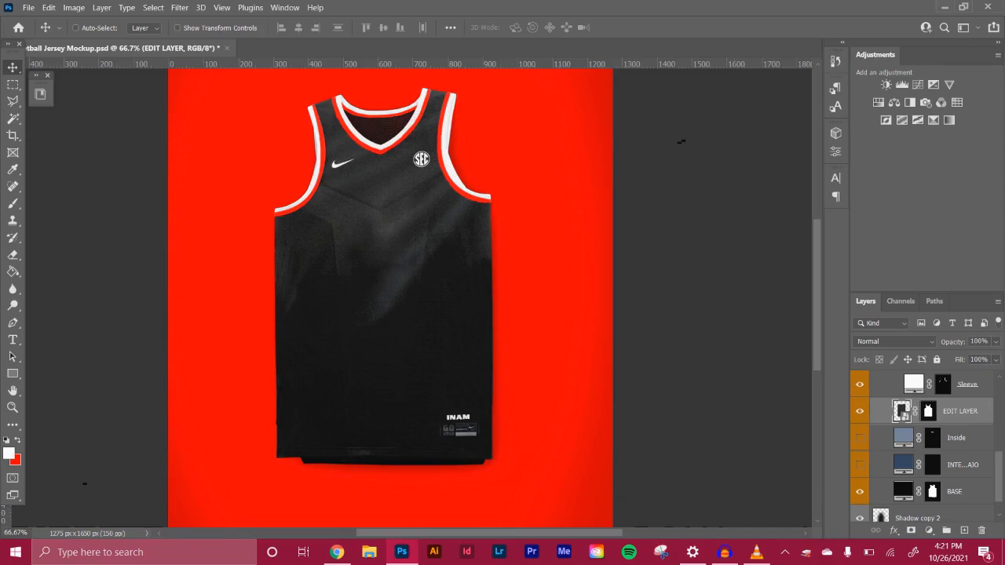
double_click(902, 410)
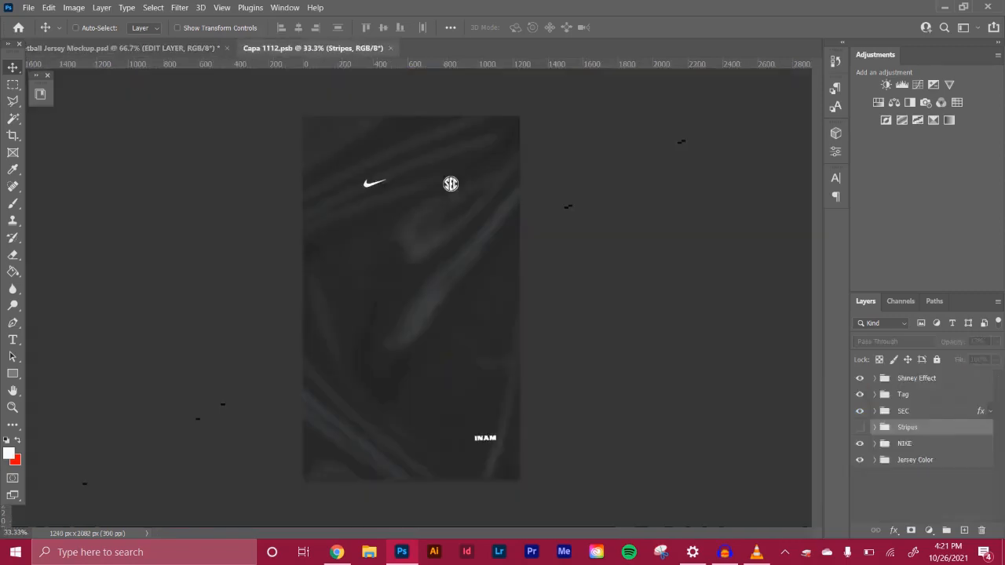
key("z")
left_click(474, 285)
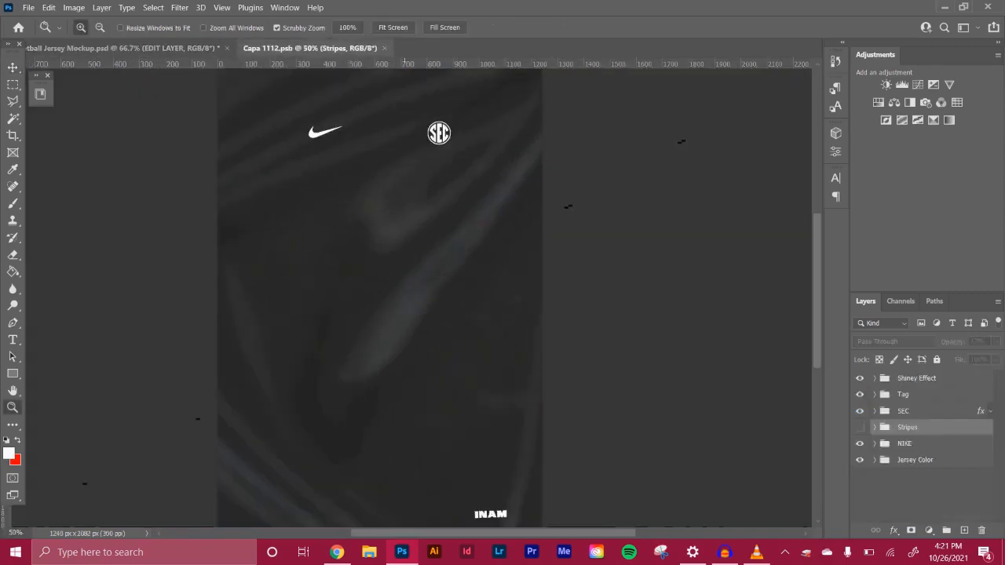
left_click(474, 285, "alt")
key("v")
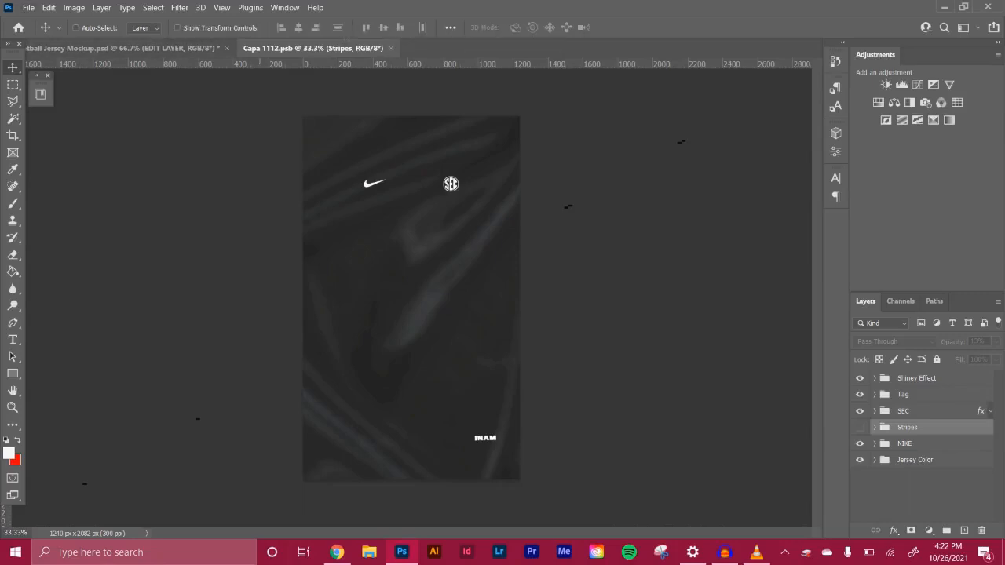
Compare the jersey mockup document with the opened Capa 1112.psb design, ending on the design
left_click(165, 49)
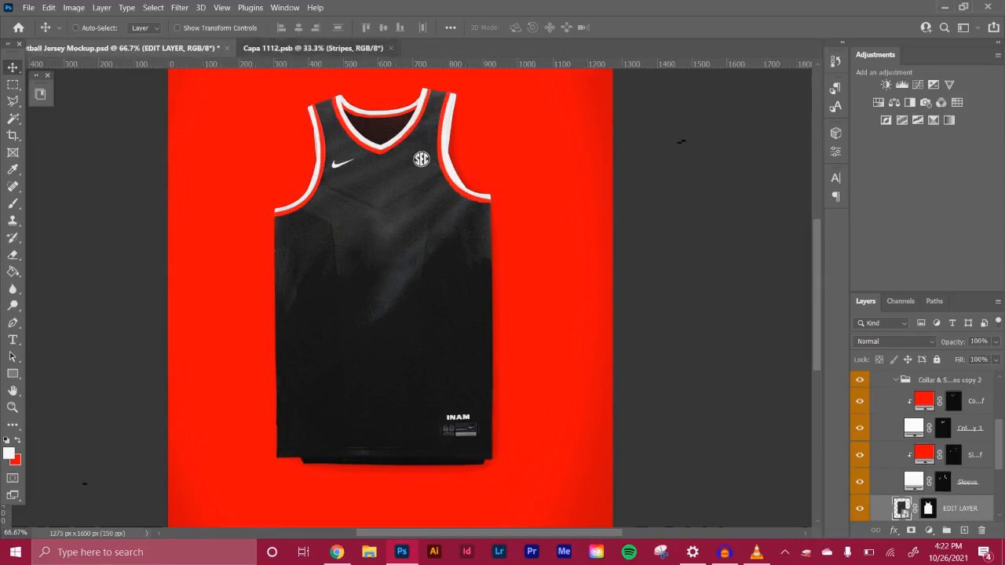
left_click(313, 48)
left_click(322, 49)
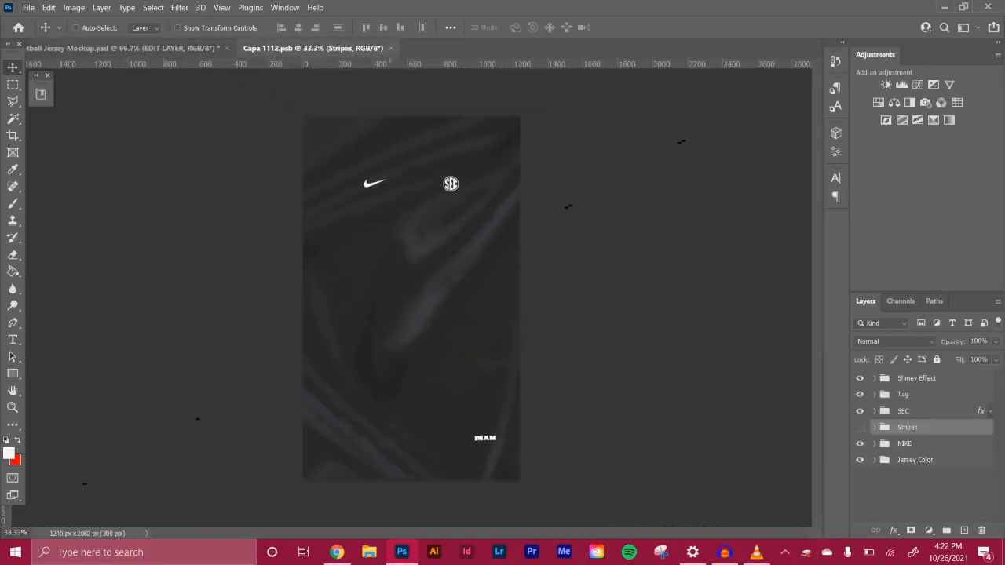
Add the white text WOLVES to the jersey design below the Nike and SEC logos
left_click(13, 340)
left_click(366, 242)
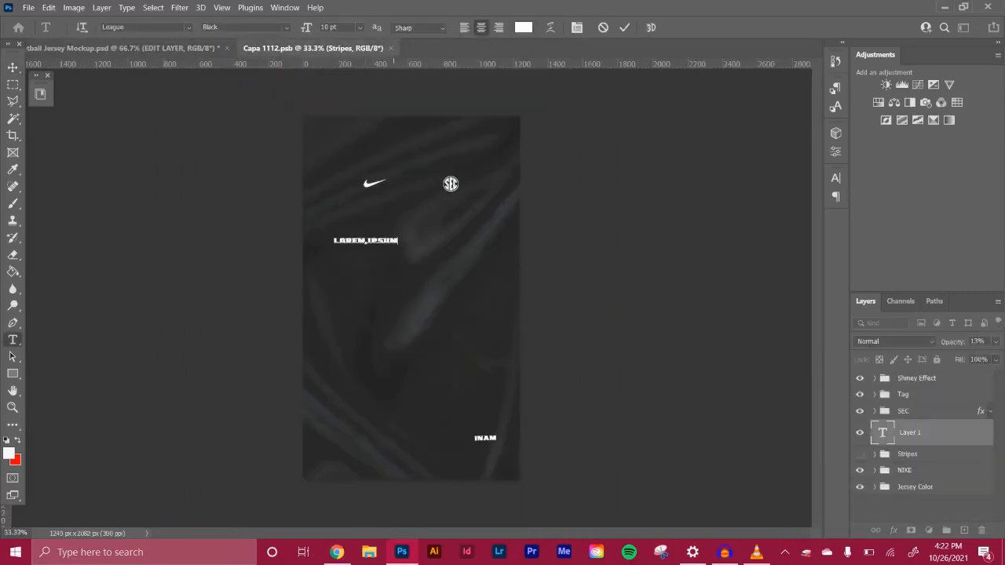
type("WOLVES")
left_click(13, 67)
Enlarge the WOLVES text to about three times its size and centre it horizontally on the Jersey Color group
key("ctrl+t")
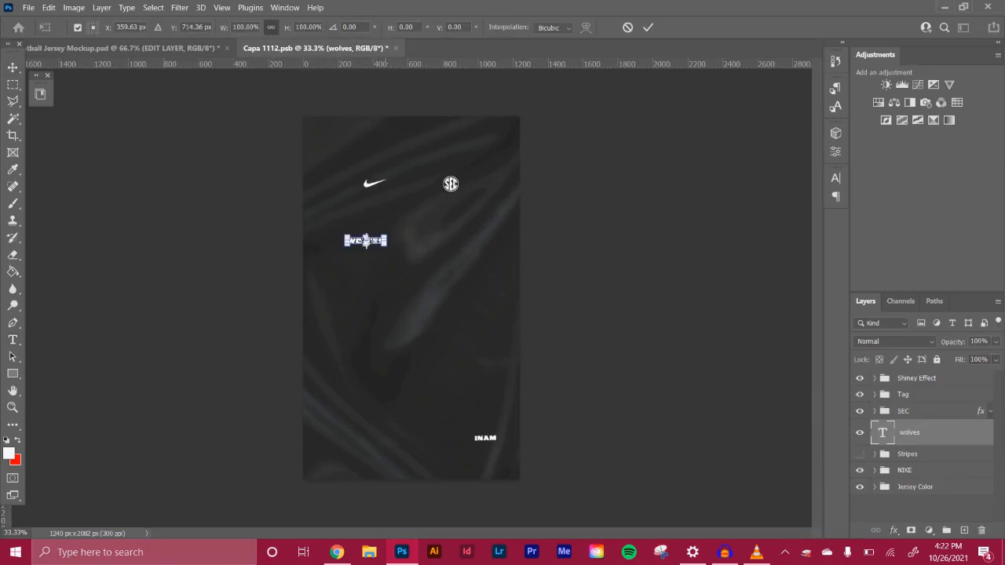
left_click_drag(386, 245, 447, 231)
key("Return")
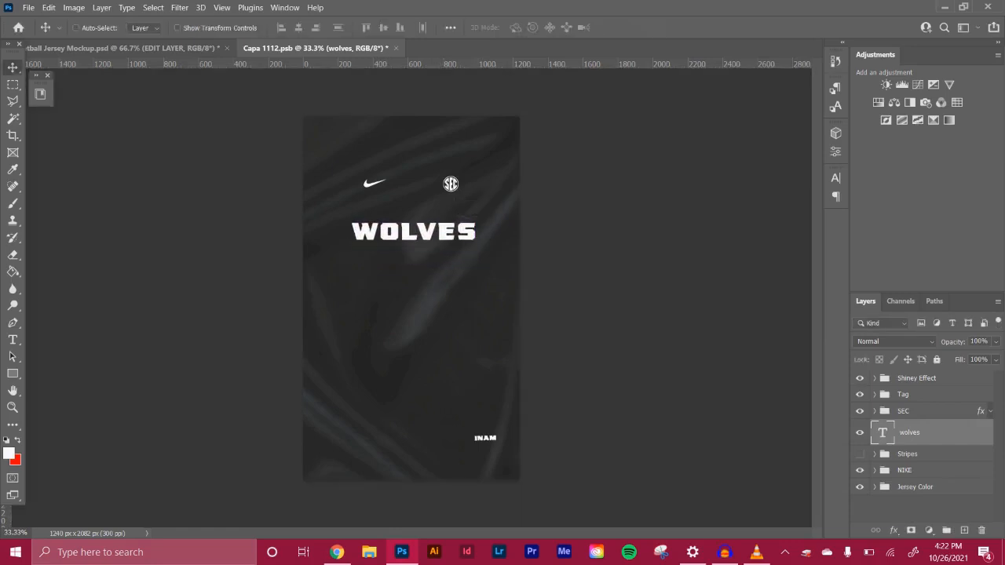
left_click(916, 487, "ctrl")
left_click(298, 28)
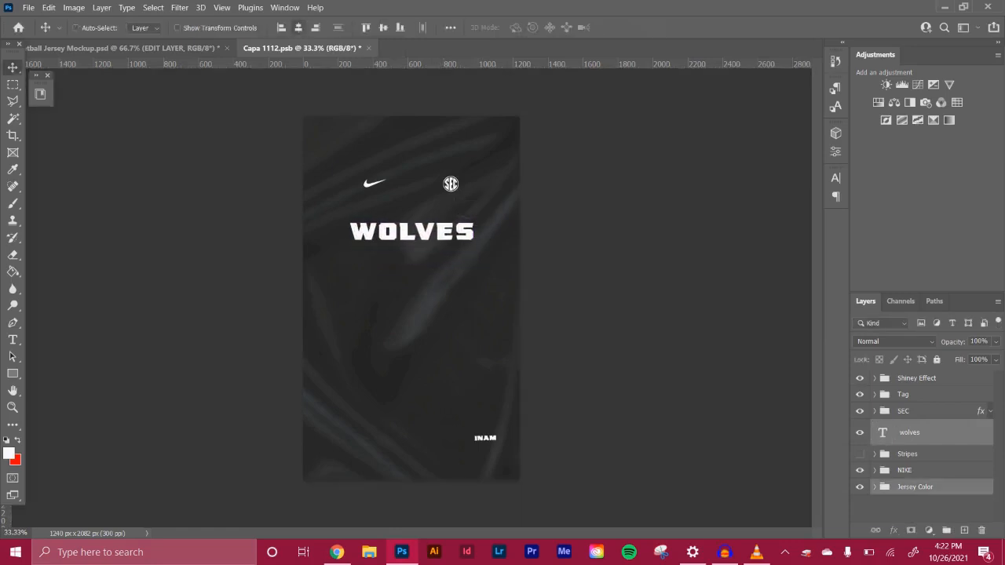
Save the Capa 1112.psb design and check the updated jersey in the mockup document
left_click(27, 7)
left_click(47, 147)
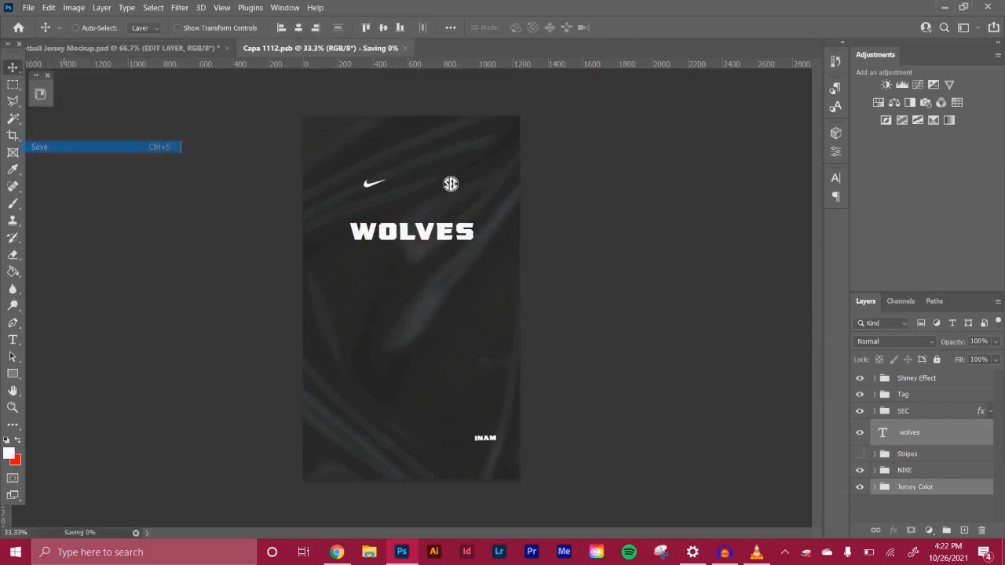
left_click(126, 48)
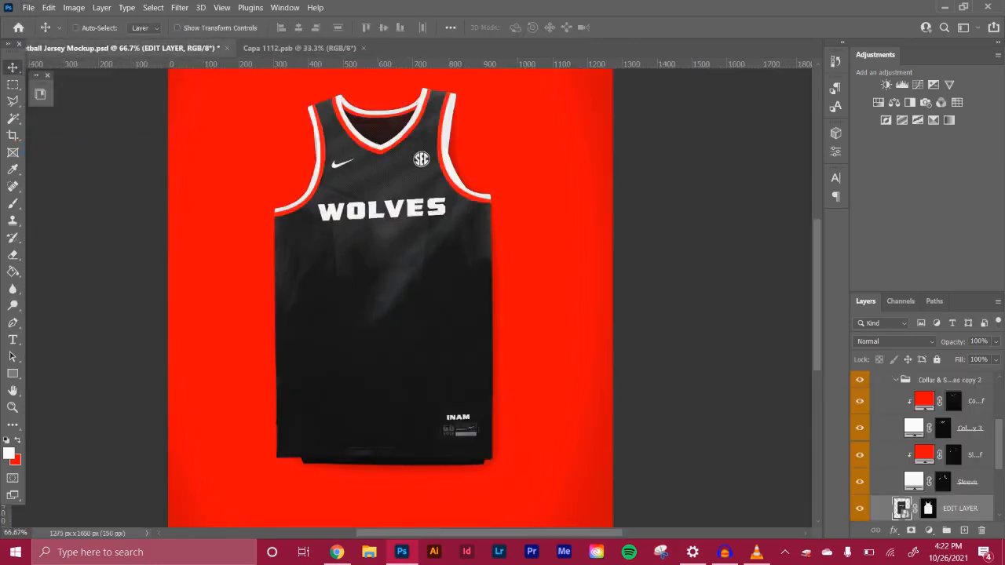
Return to the Capa 1112.psb design and toggle the Shiney Effect group's visibility off and on to examine the fabric shine
left_click(298, 47)
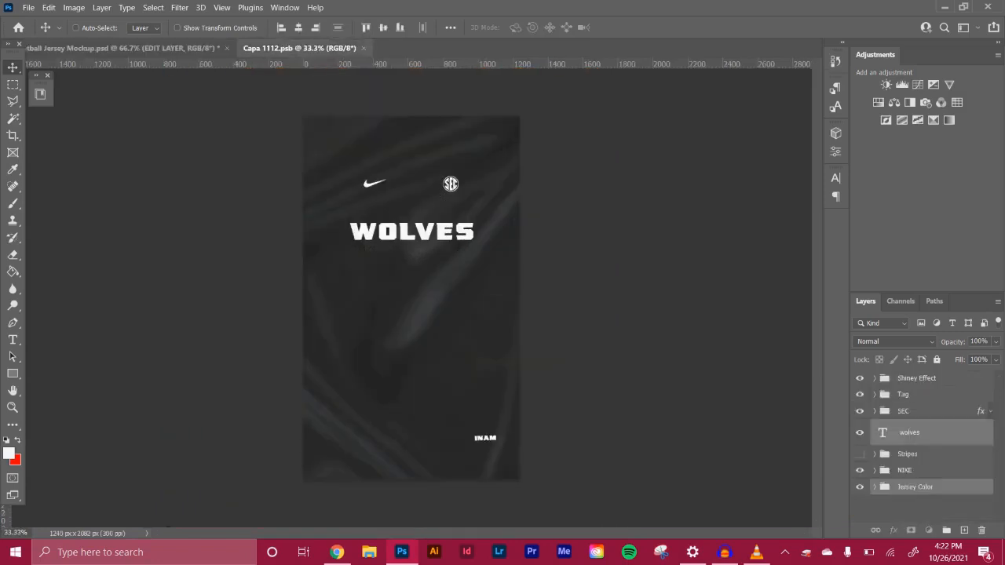
left_click(909, 433)
left_click(916, 378)
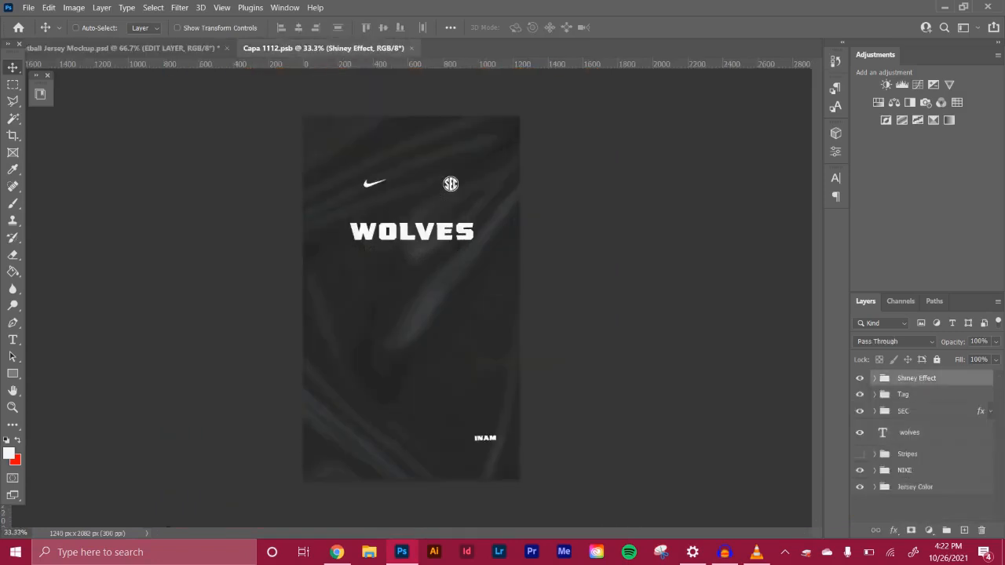
left_click(860, 378)
left_click(860, 378)
Examine the Tag group in the design and the mockup document, checking that its small tag text is editable without altering it
left_click(920, 395)
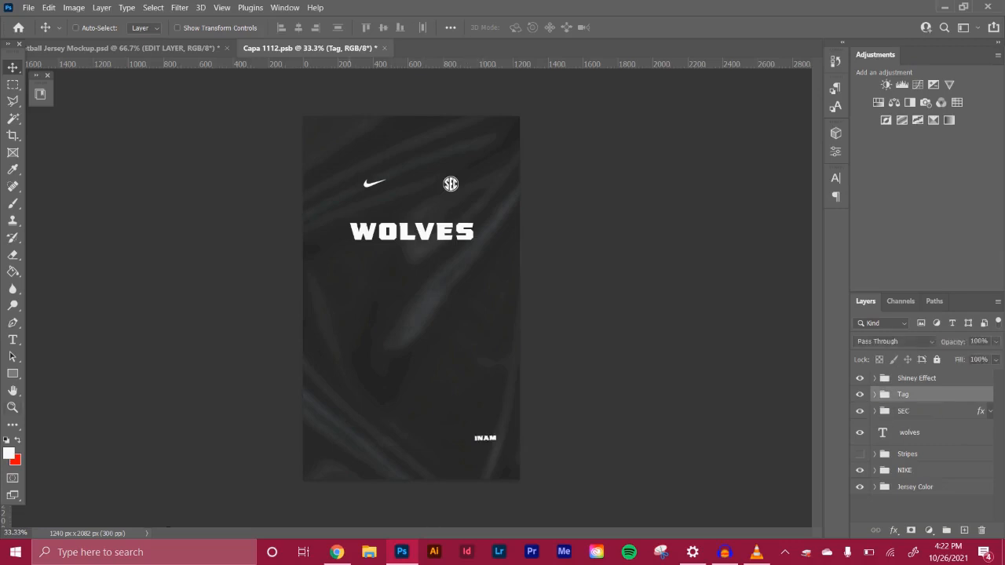
left_click(157, 48)
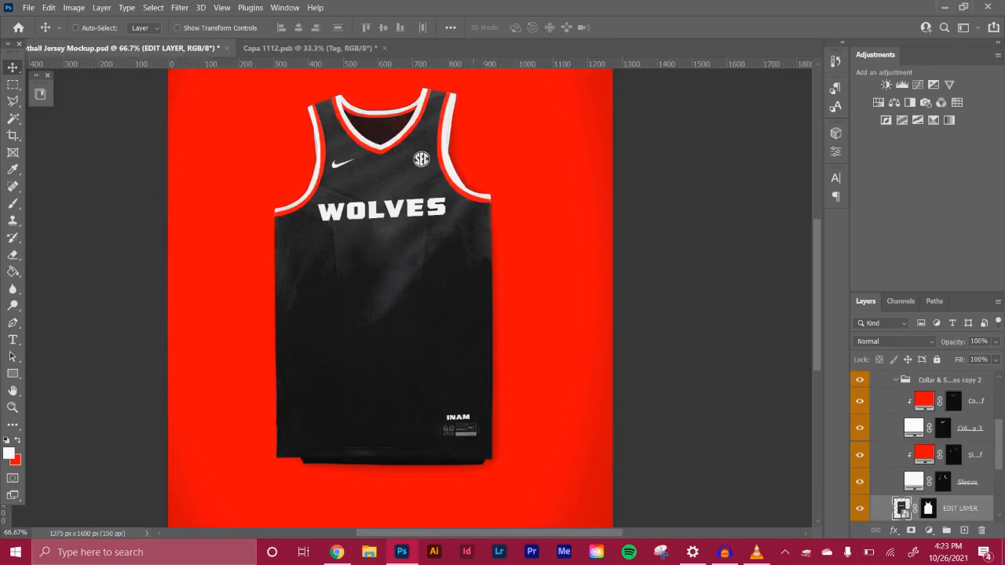
left_click(314, 48)
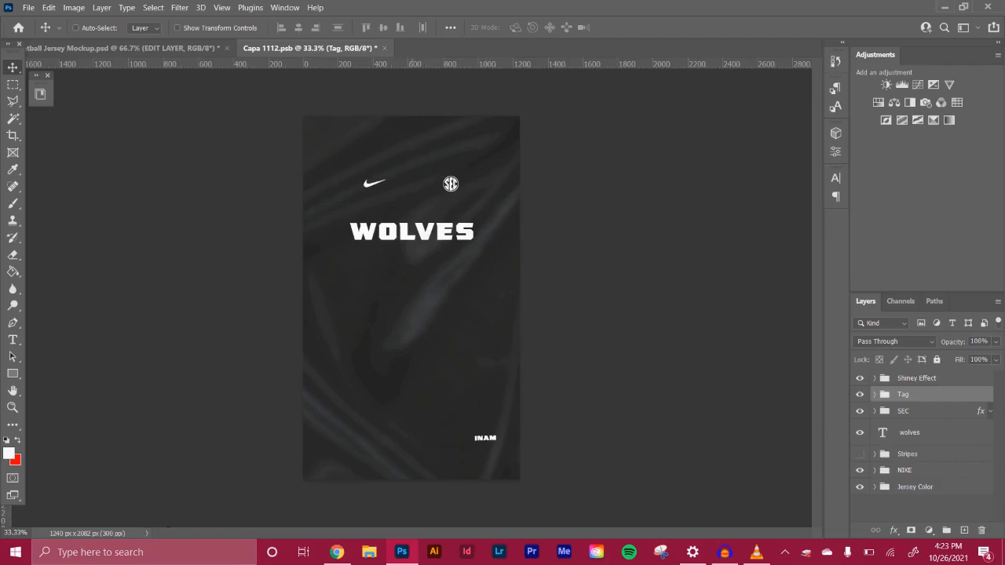
key("t")
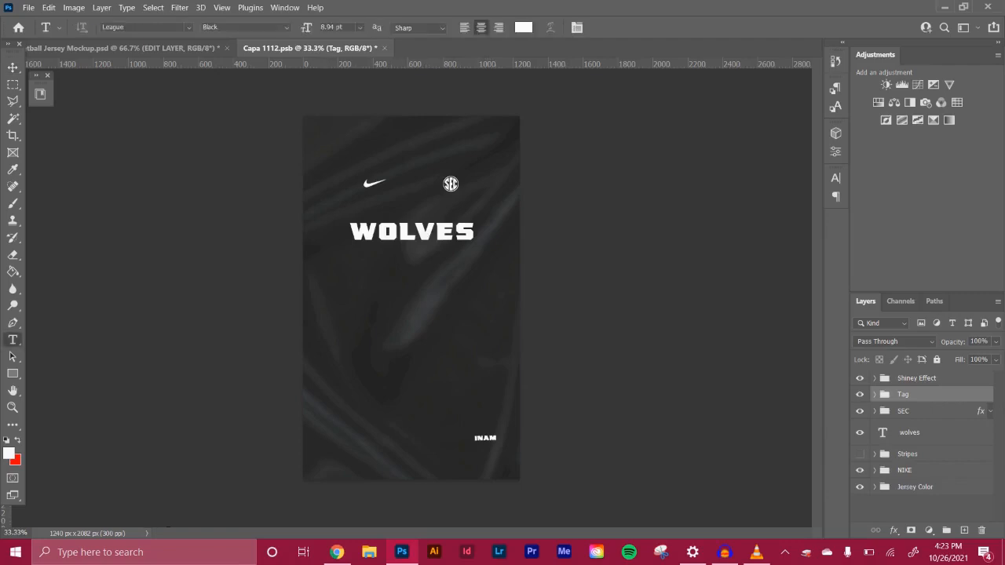
left_click(484, 438)
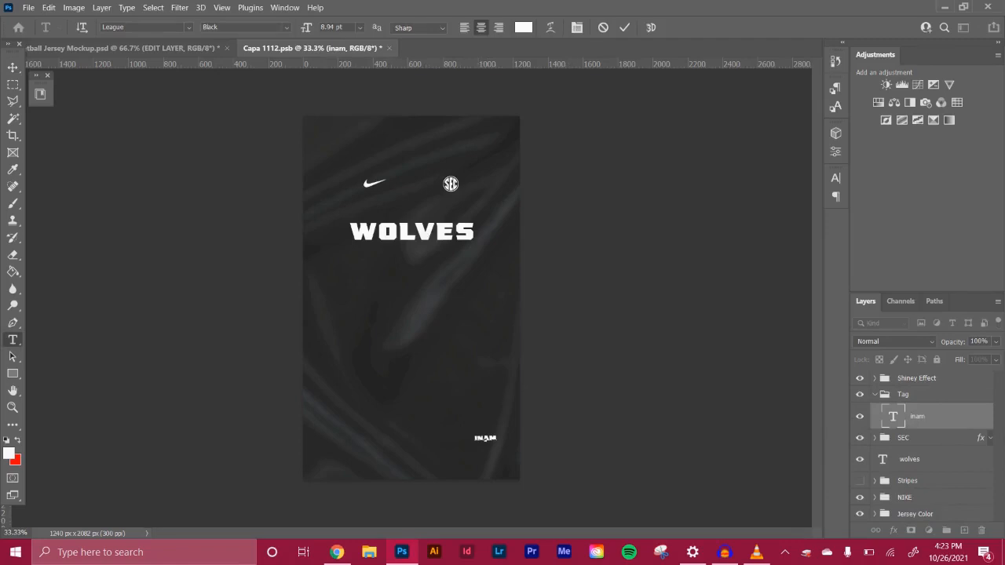
left_click(603, 28)
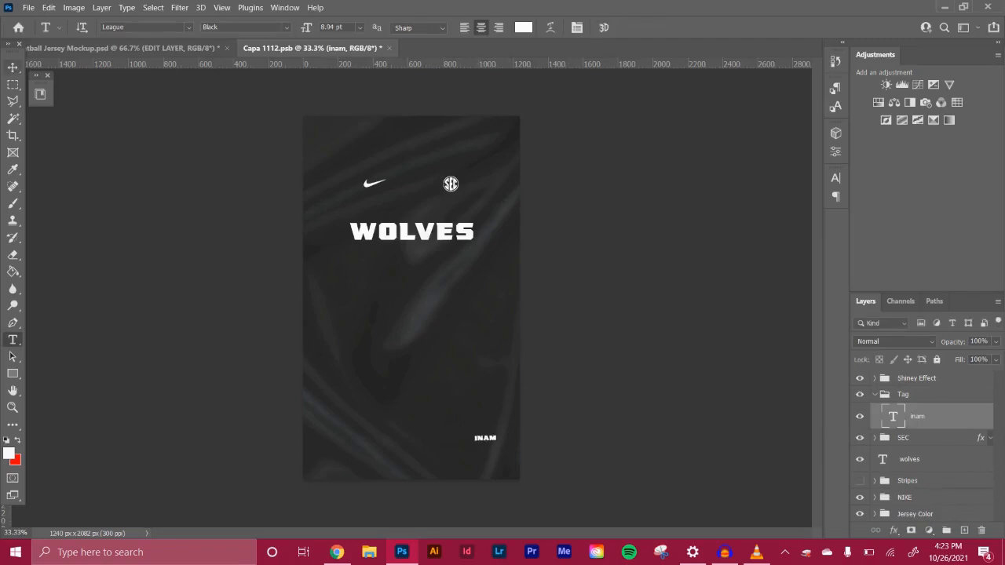
key("v")
left_click(874, 394)
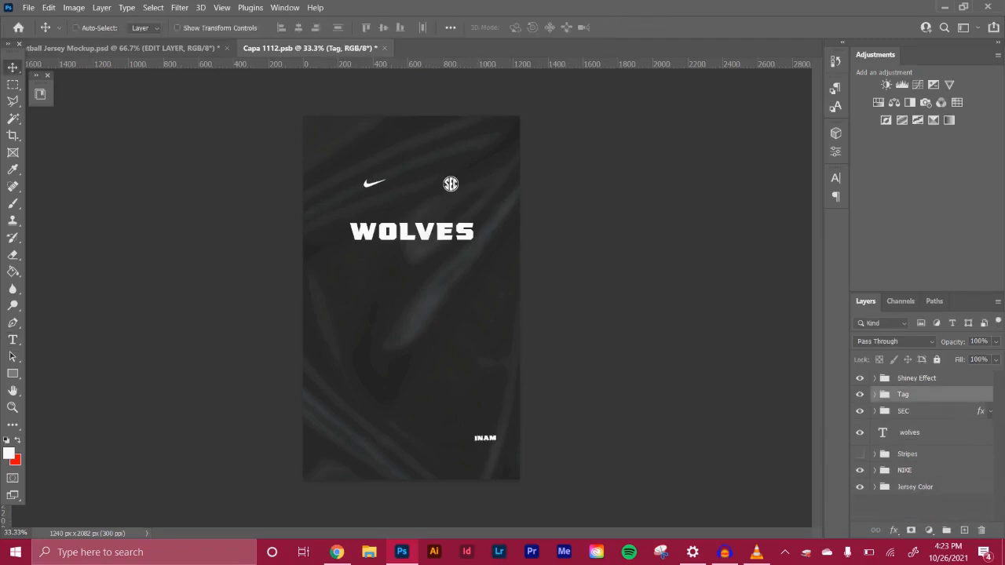
Show the Stripes group in the design and inspect the rectangle layers it contains
left_click(927, 411)
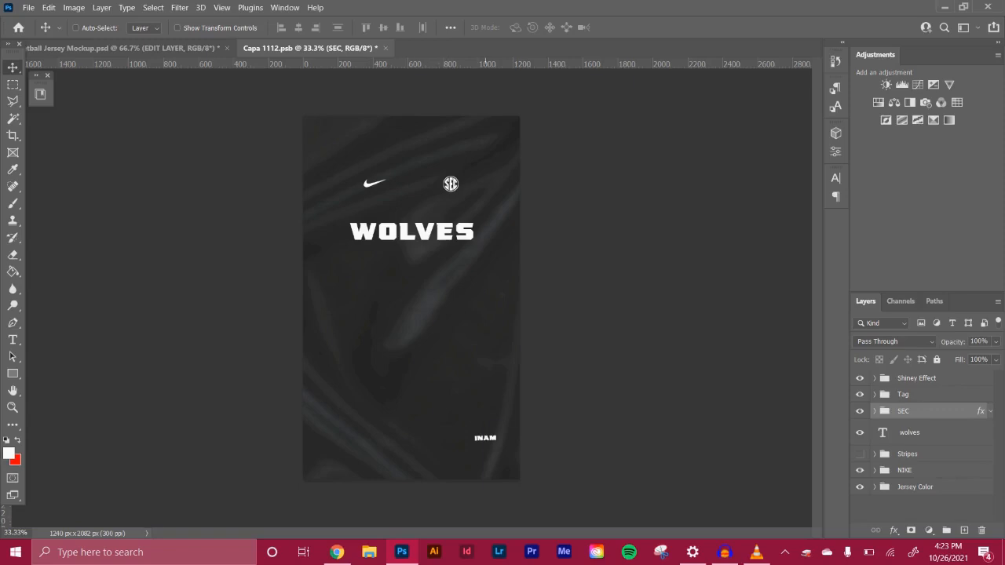
key("alt+bracketleft")
key("alt+bracketleft")
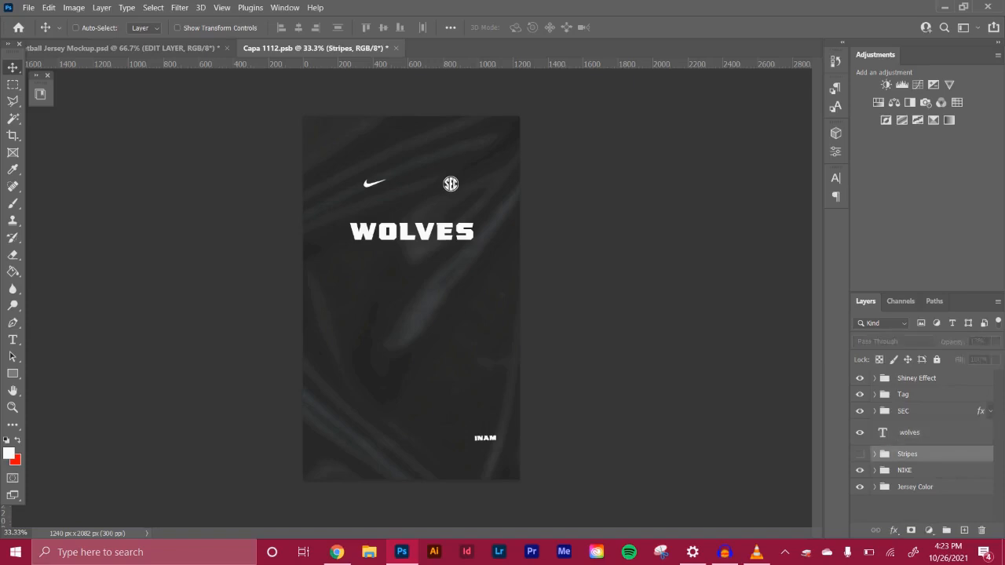
key("ctrl+comma")
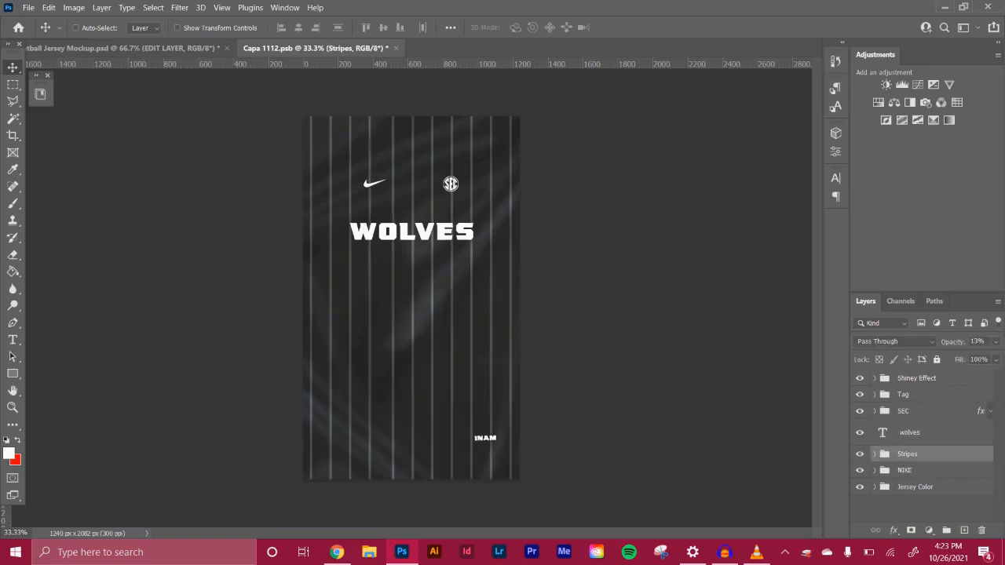
left_click(874, 454)
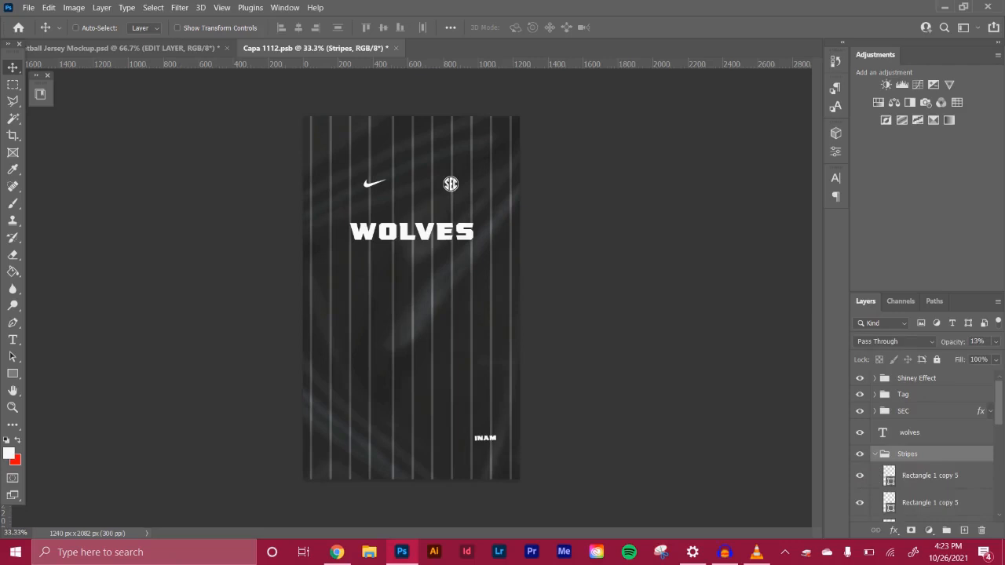
left_click(875, 454)
Apply a red ff0000 Color Overlay to the Stripes group and save the design
double_click(952, 454)
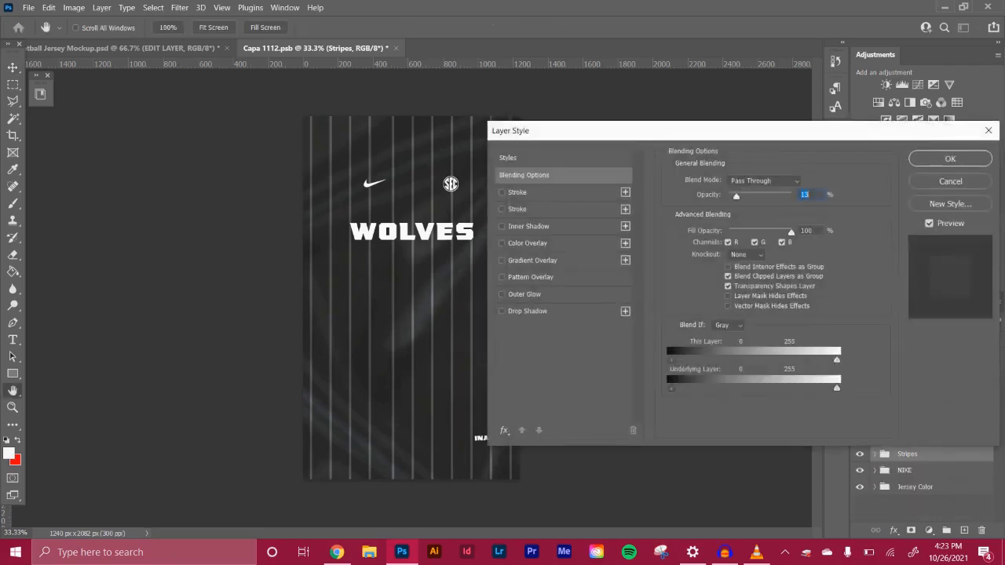
left_click(528, 244)
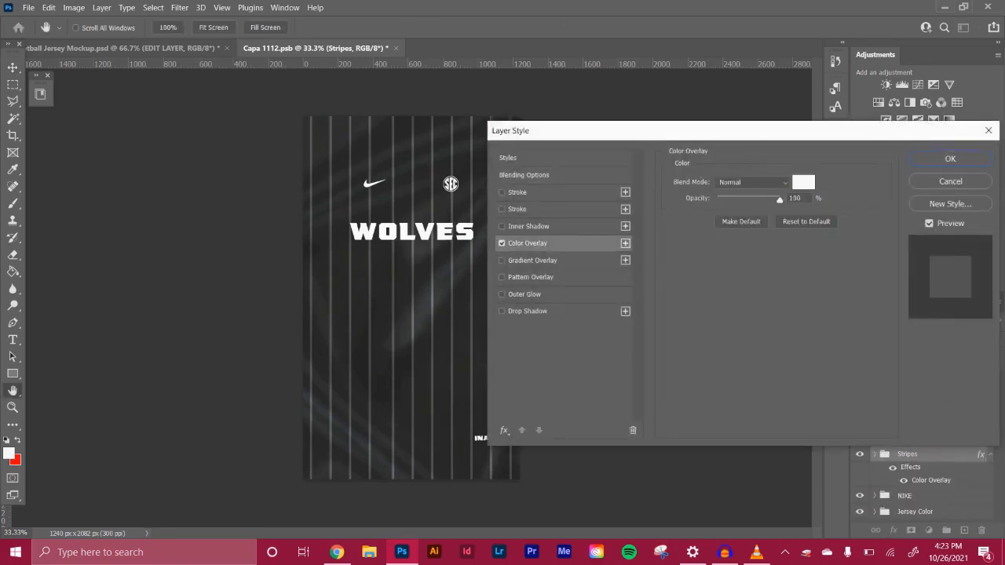
left_click(804, 182)
type("ff0000")
left_click(900, 189)
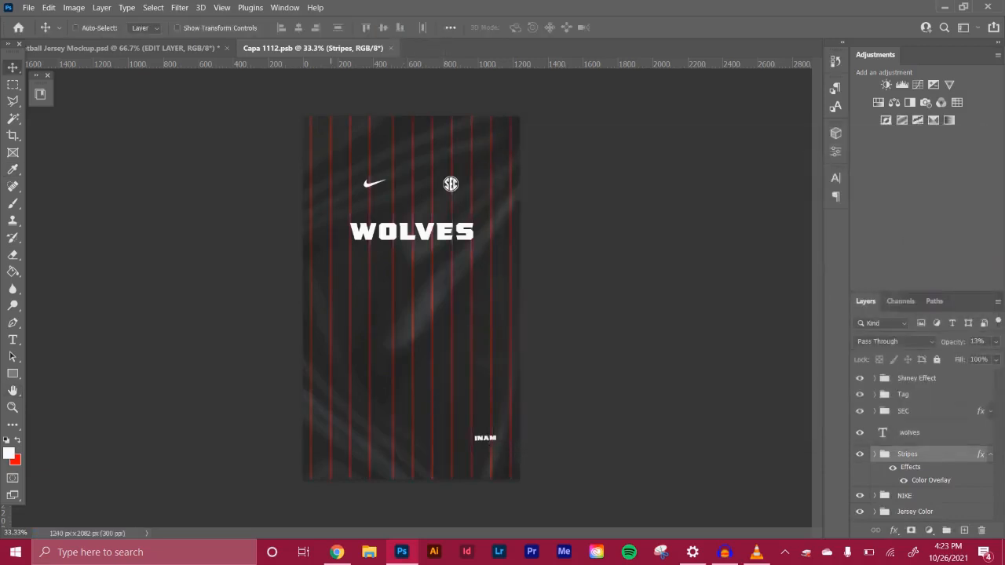
Check the striped jersey in the mockup document and hide the Stripes group back in the Capa 1112.psb design
left_click(135, 48)
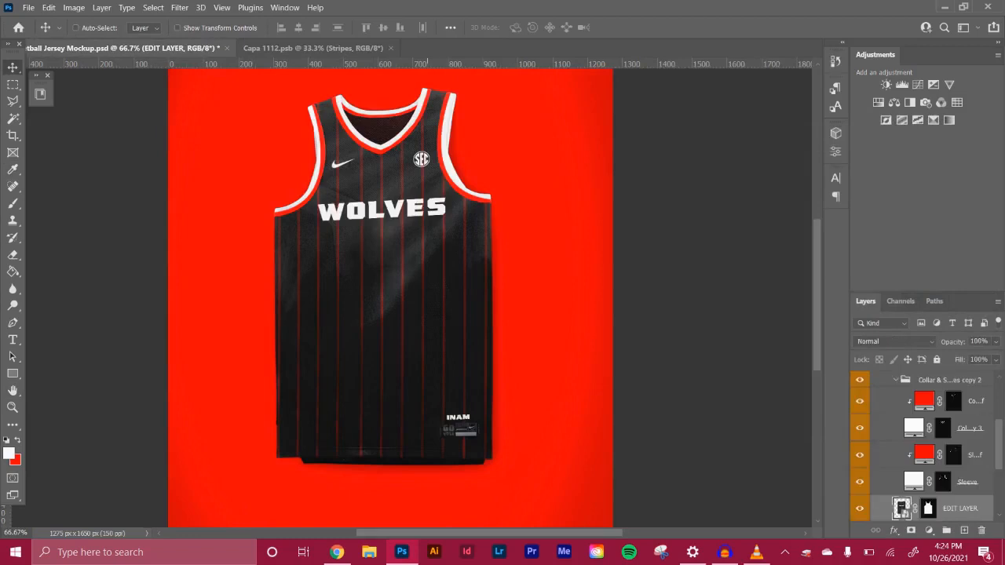
left_click(313, 47)
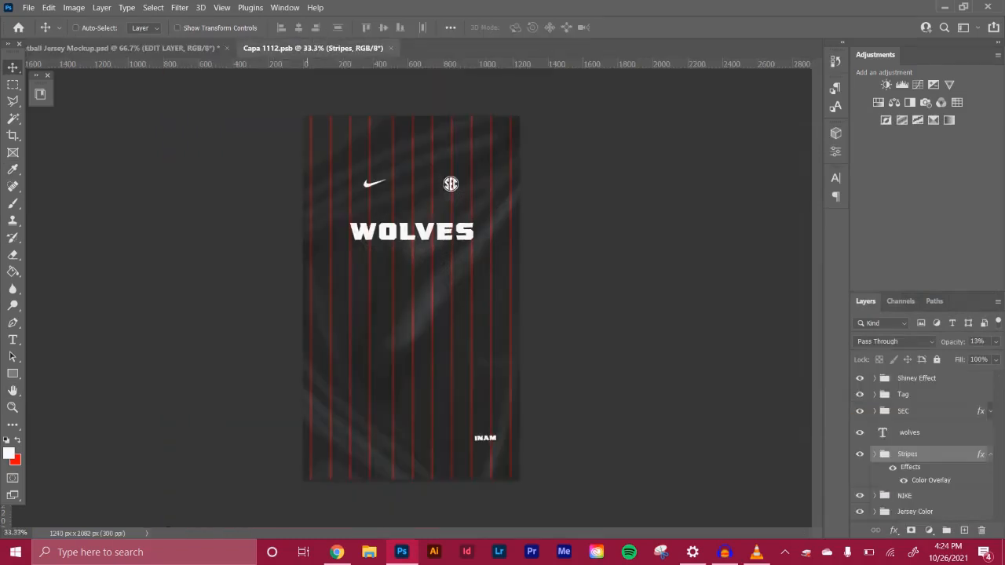
left_click(990, 455)
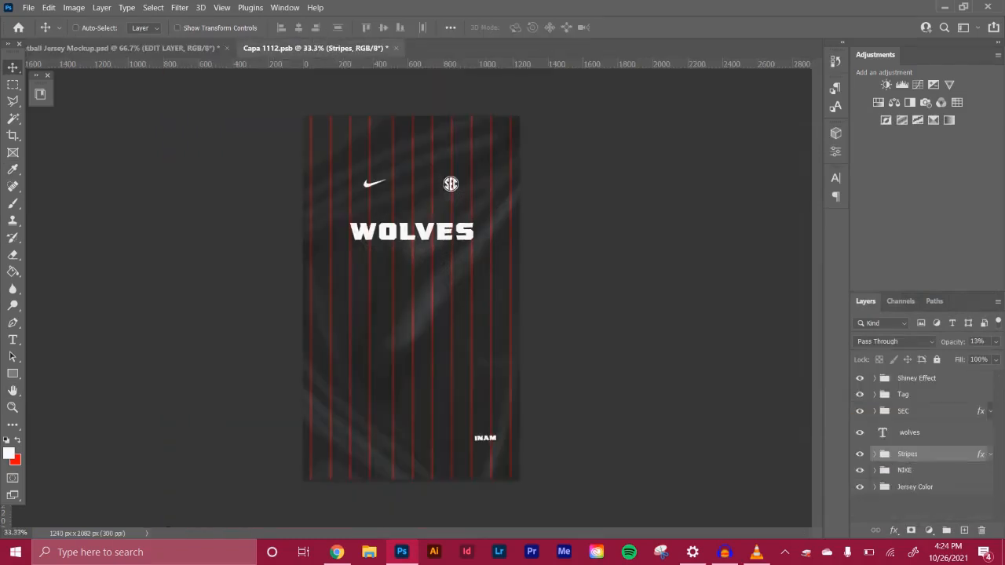
left_click(860, 454)
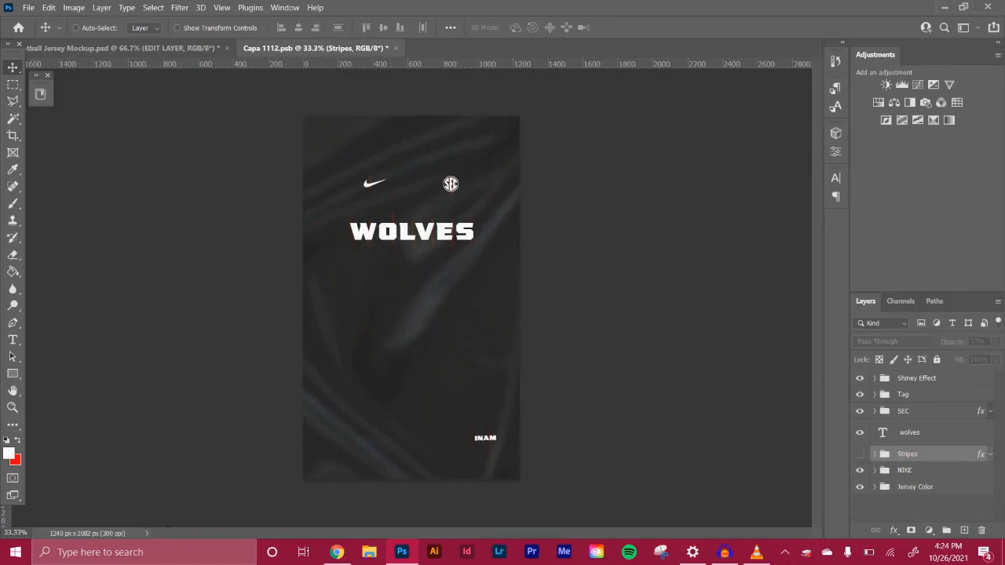
Try cc0000 red and 495b00 olive green as the fill of Rectangle 1 copy in the Jersey Color group
left_click(905, 470)
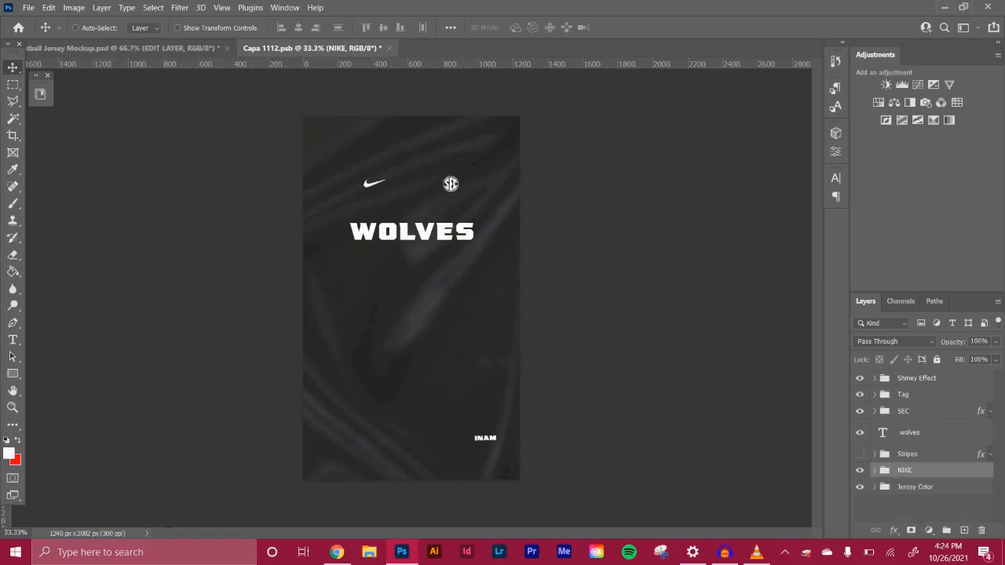
left_click(915, 487)
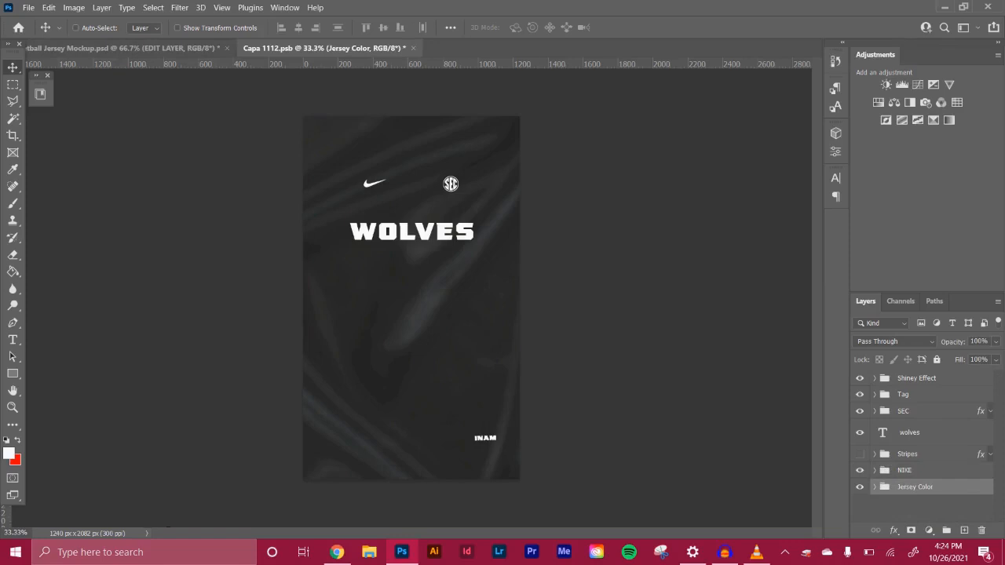
left_click(874, 487)
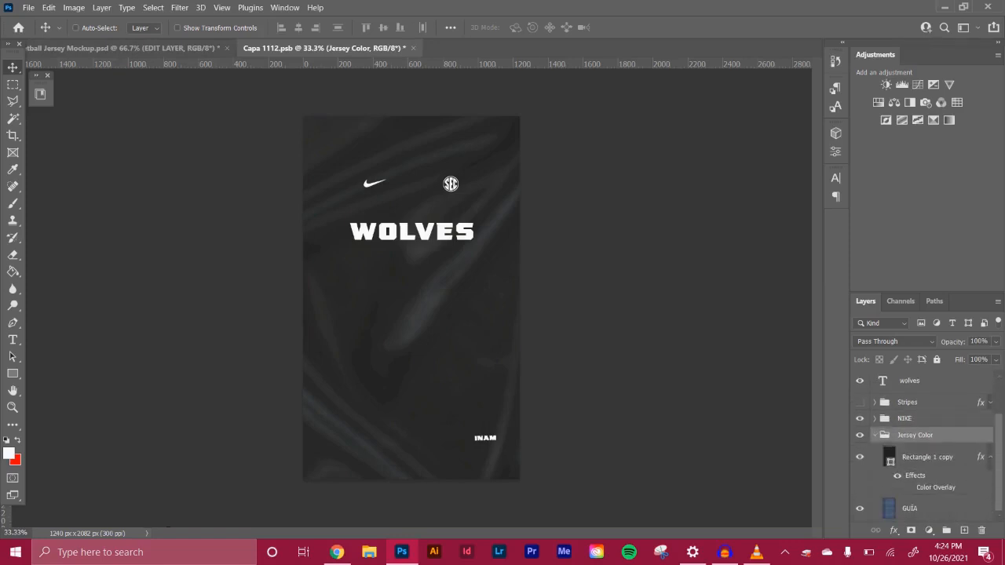
double_click(889, 457)
type("cc0000")
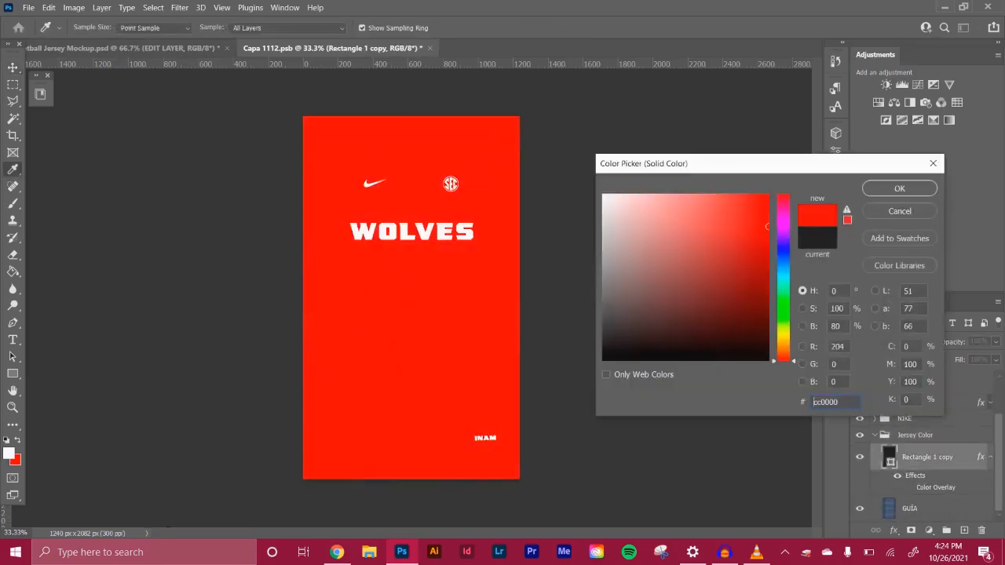
left_click(769, 301)
mouse_move(784, 359)
left_mouse_down()
mouse_move(784, 209)
mouse_move(783, 327)
left_mouse_up()
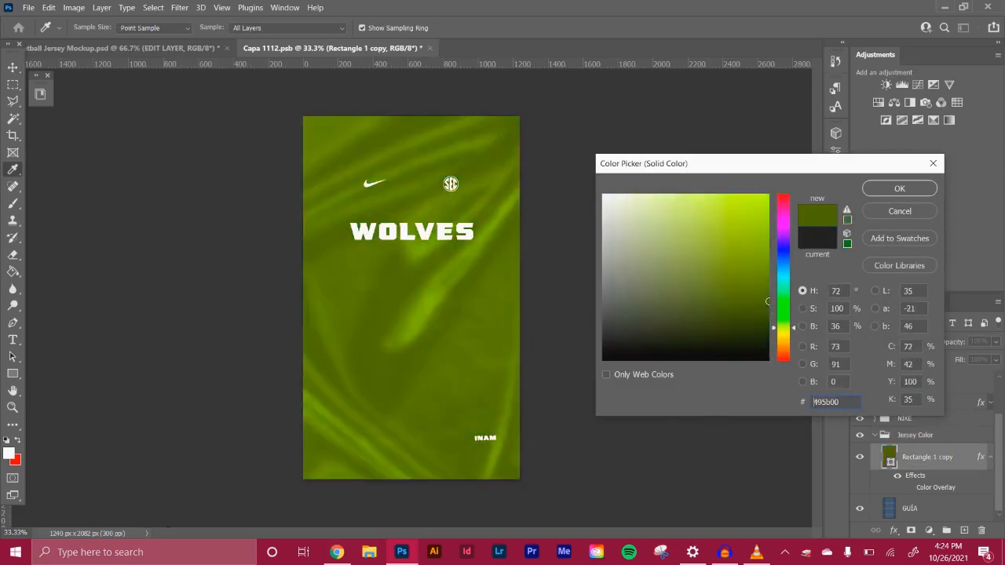
key("Escape")
left_click(875, 435)
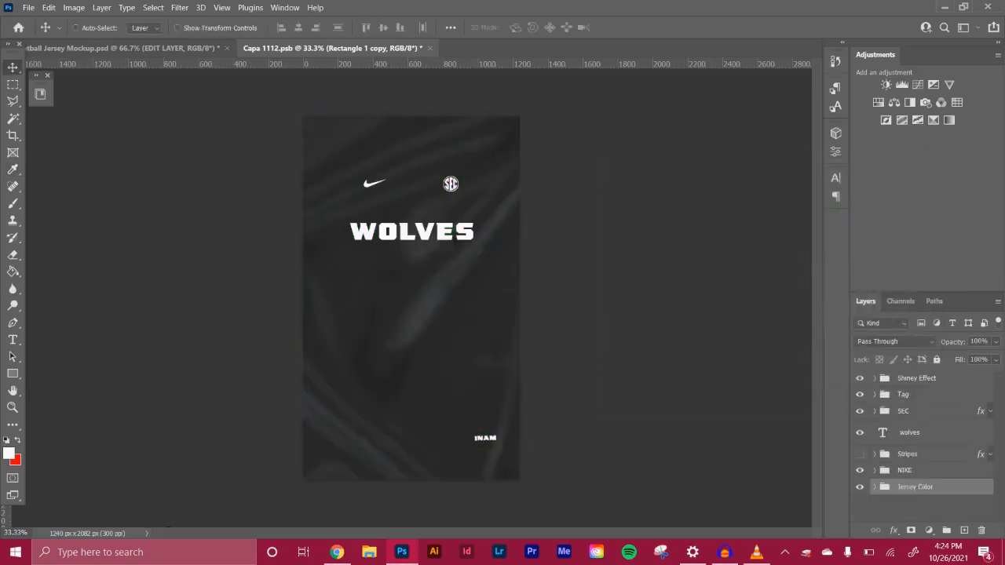
Place the kisspng gray wolf logo image from the Desktop into the design as an embedded file
left_click(28, 7)
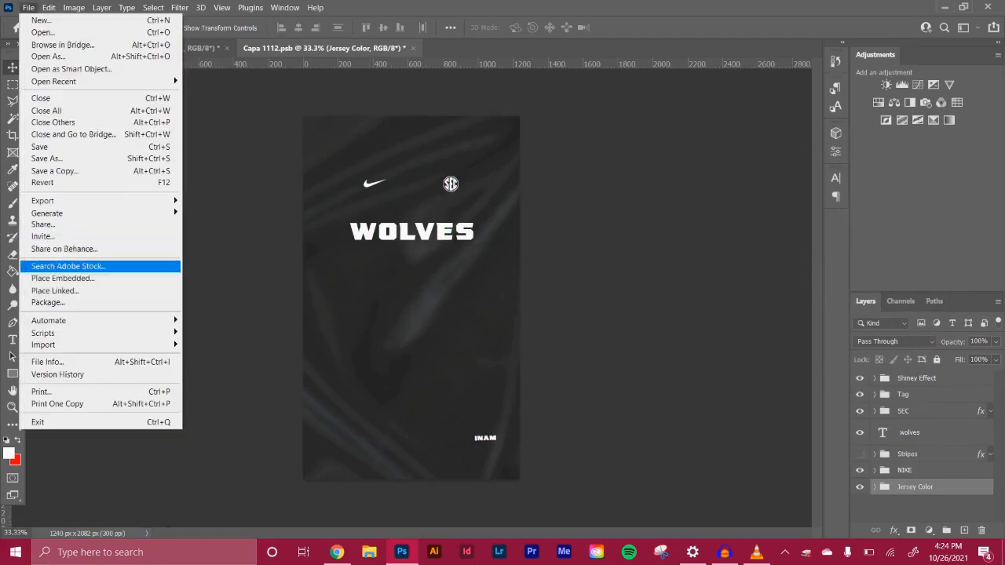
left_click(63, 277)
left_click(57, 101)
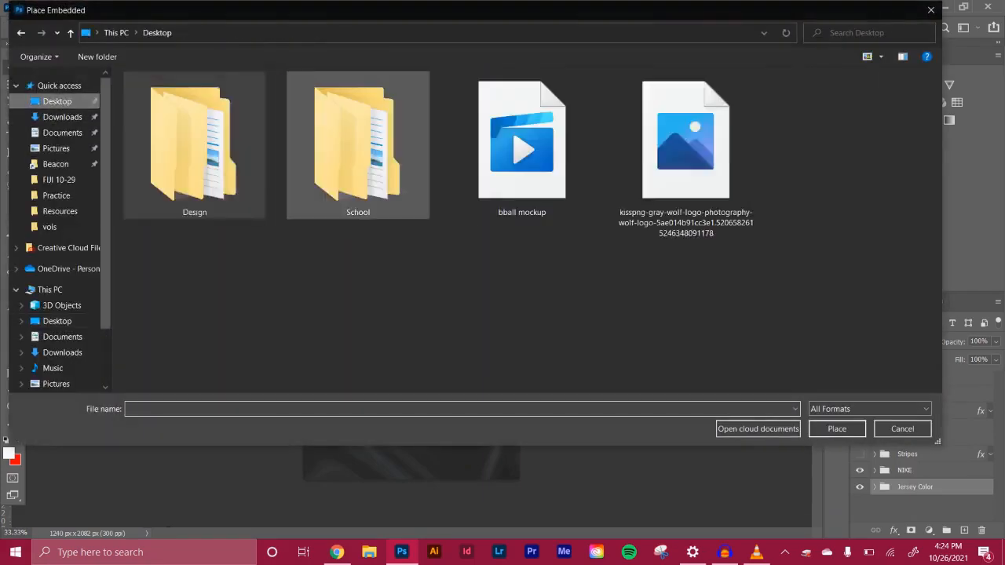
left_click(686, 126)
left_click(837, 429)
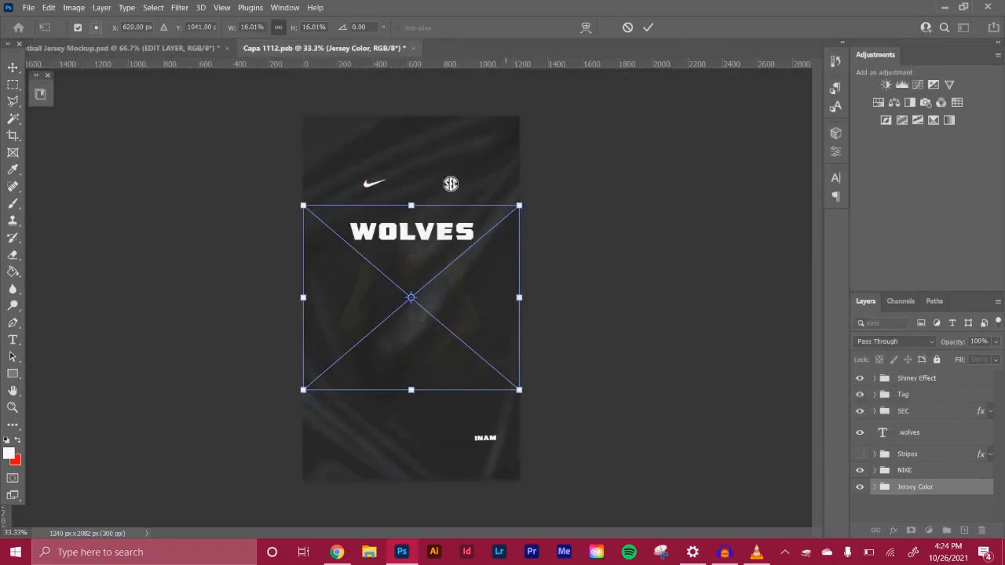
Scale the placed wolf logo down to about 6.4% and position it below the WOLVES text
left_click_drag(521, 201, 403, 303)
left_click_drag(380, 342, 434, 288)
left_click_drag(458, 248, 443, 261)
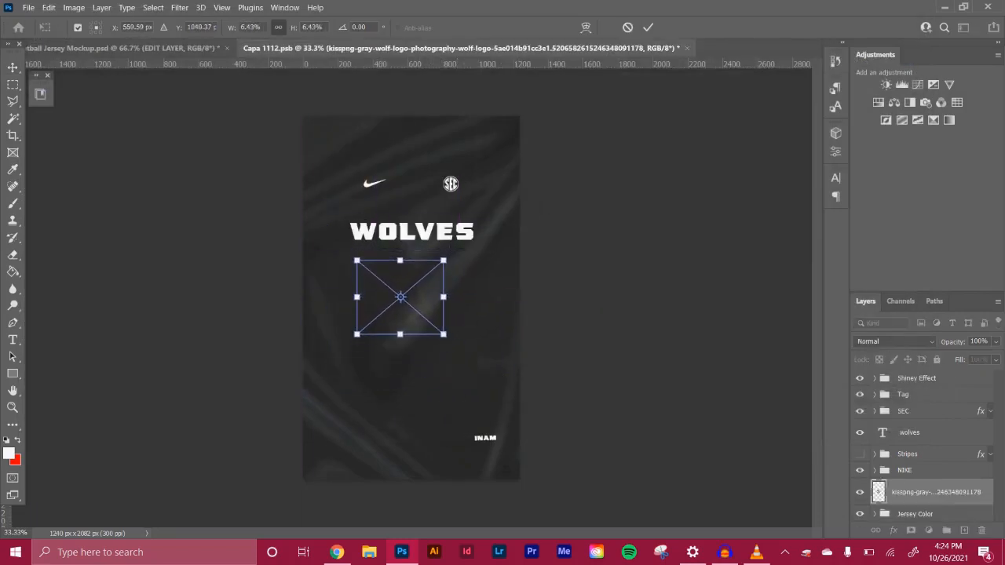
key("Return")
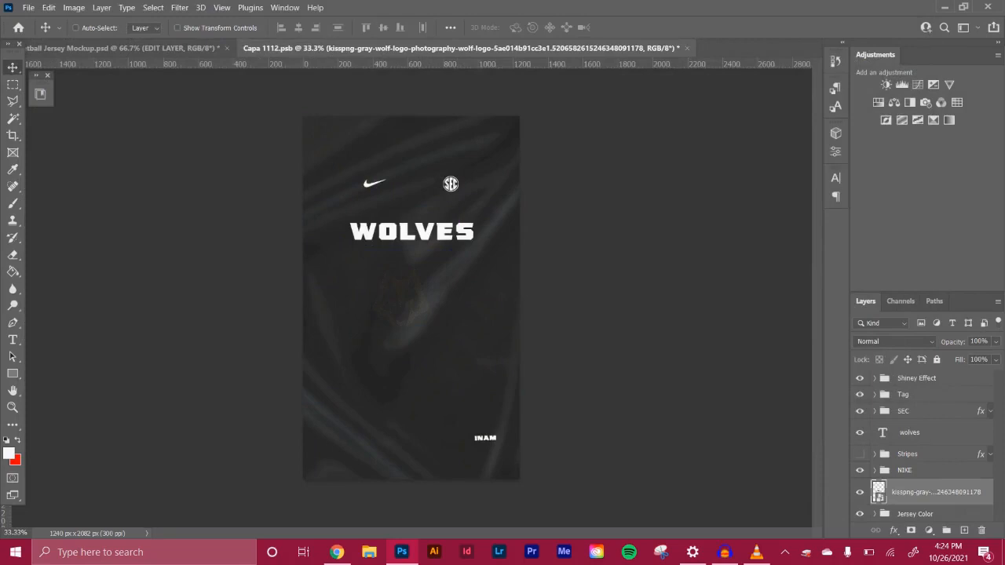
Apply a white Color Overlay to the wolf logo layer
double_click(935, 492)
left_click(528, 242)
left_click(802, 183)
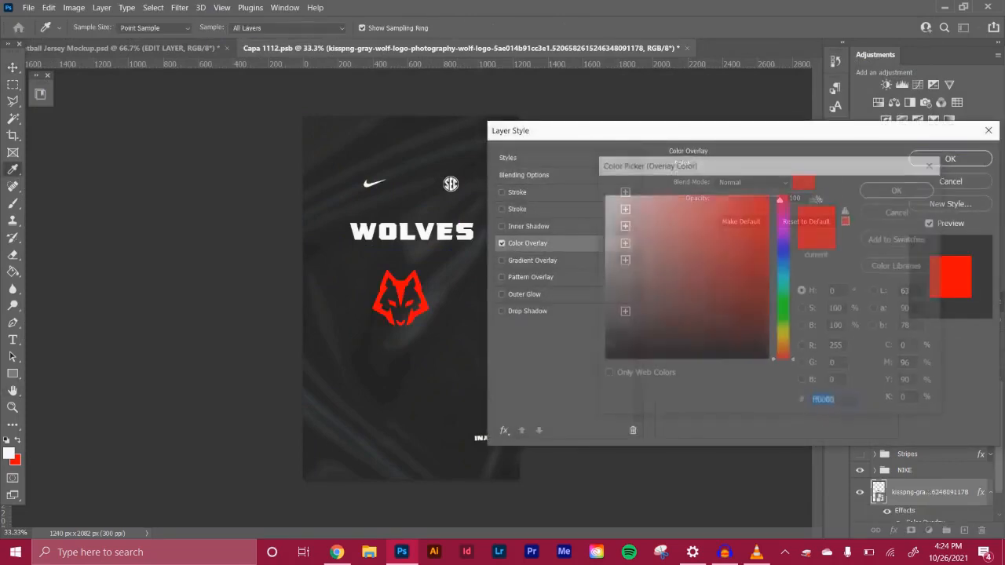
left_click(606, 196)
left_click(896, 191)
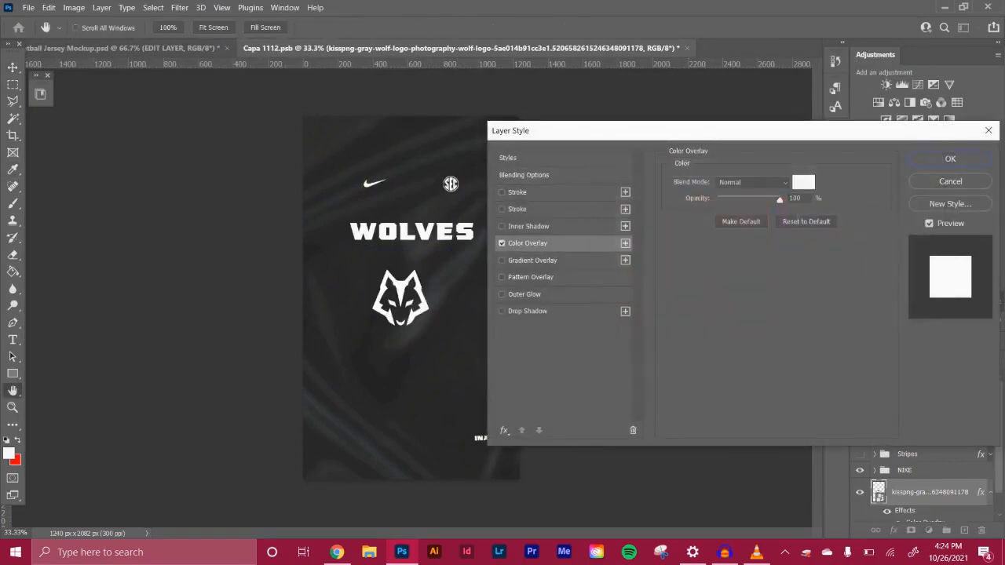
left_click(950, 158)
Move the wolf logo up and centre it beneath the WOLVES text, and save the smart object's contents
left_click_drag(415, 275, 426, 260)
scroll(917, 503, "down", 1)
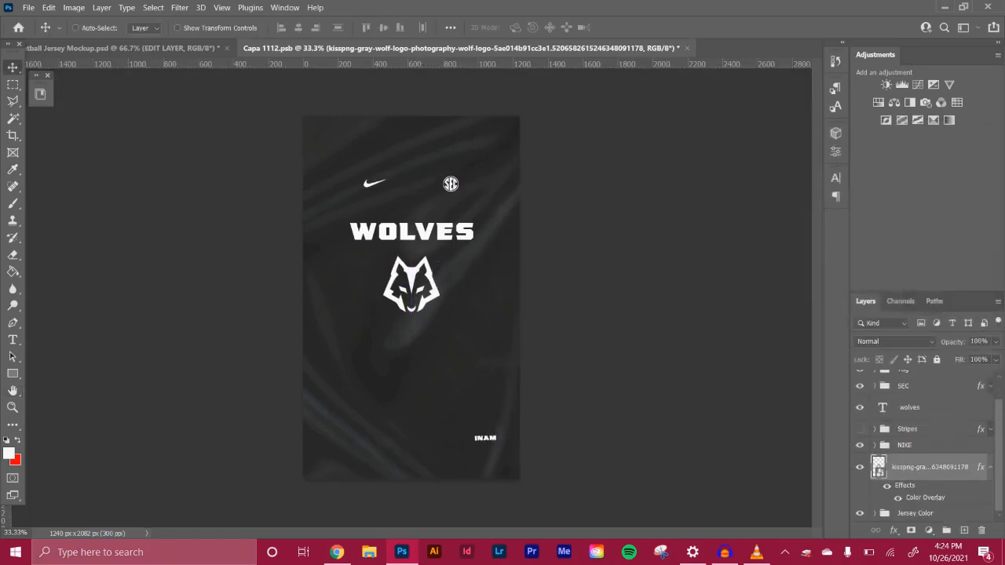
left_click(917, 514, "ctrl")
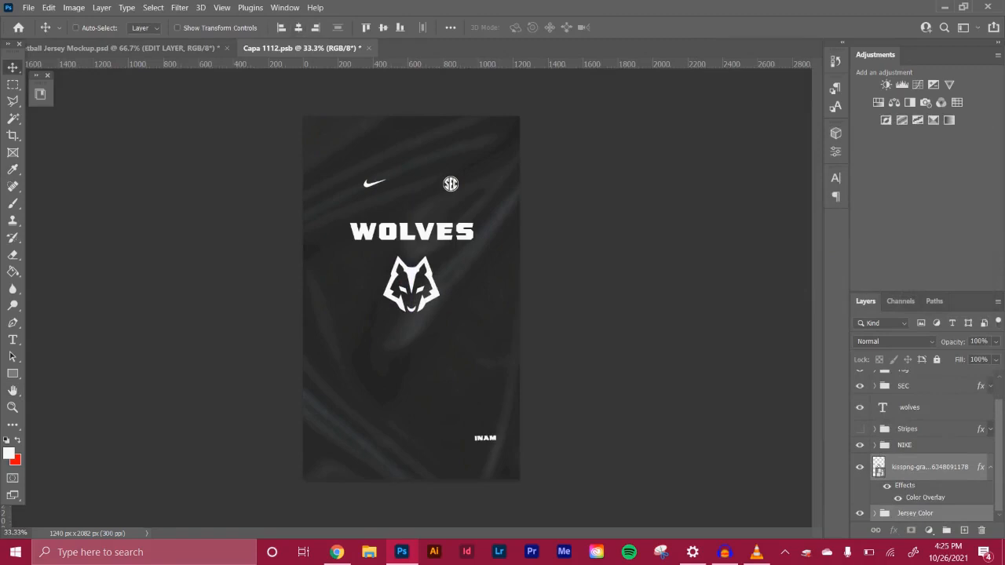
left_click(930, 468)
key("ctrl+s")
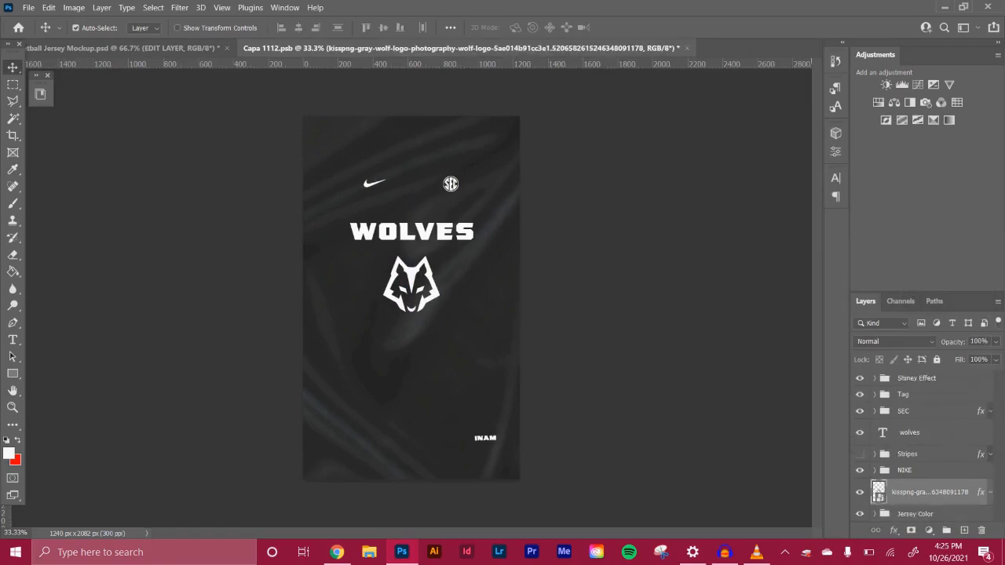
Compare the jersey mockup with its smart object design and examine the whole mockup at 50% zoom
key("ctrl+Tab")
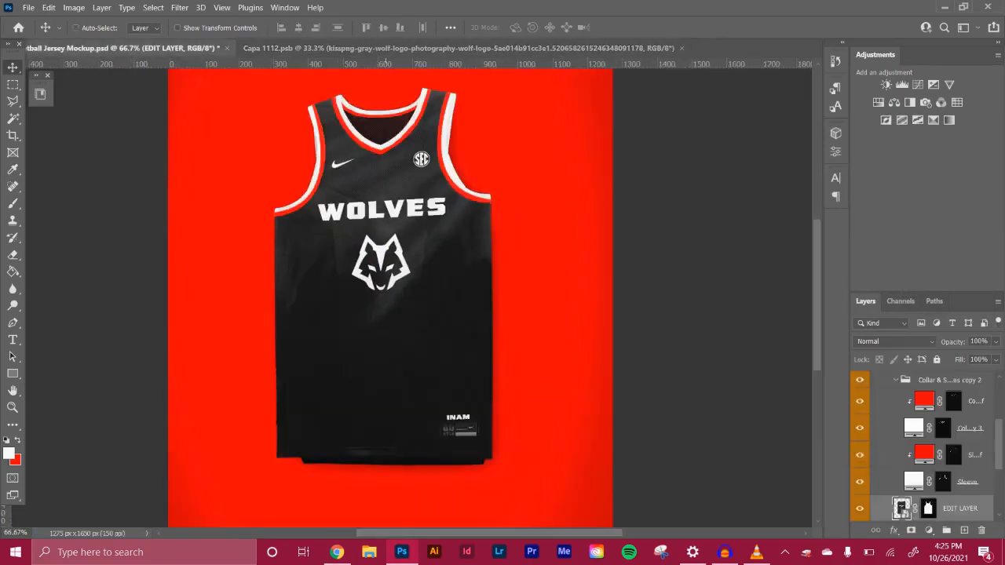
key("ctrl+Tab")
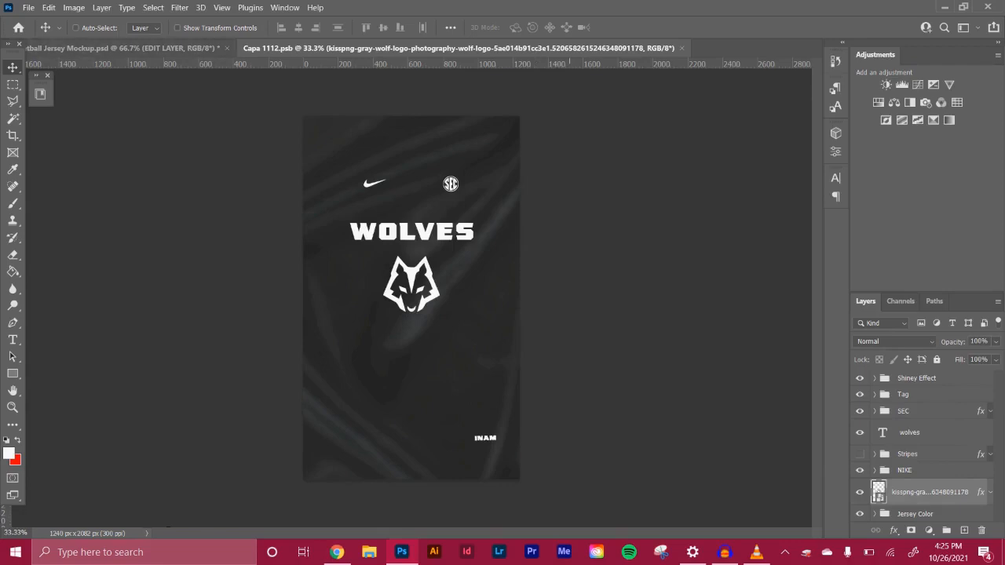
key("ctrl+Tab")
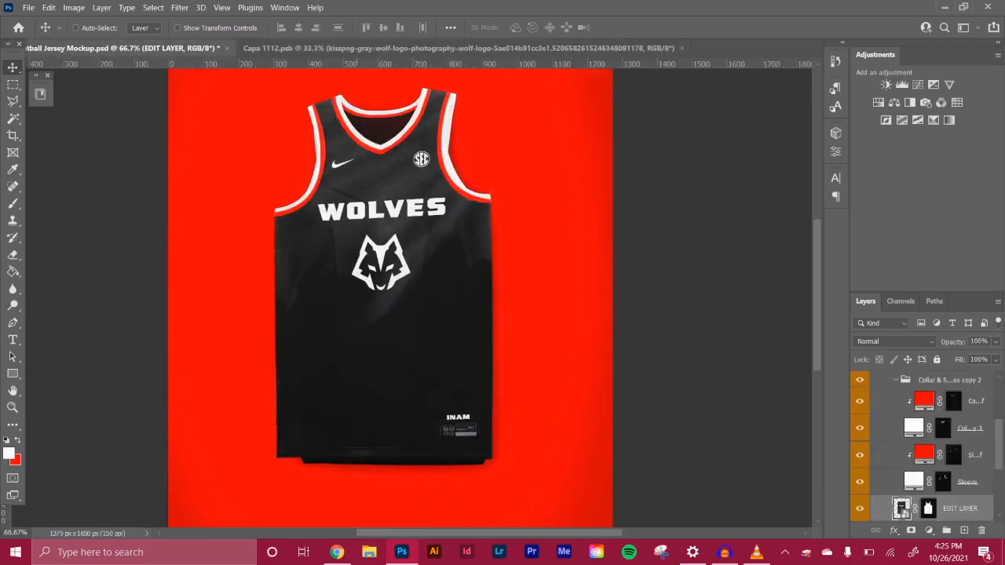
key("z")
left_click(357, 259, "alt")
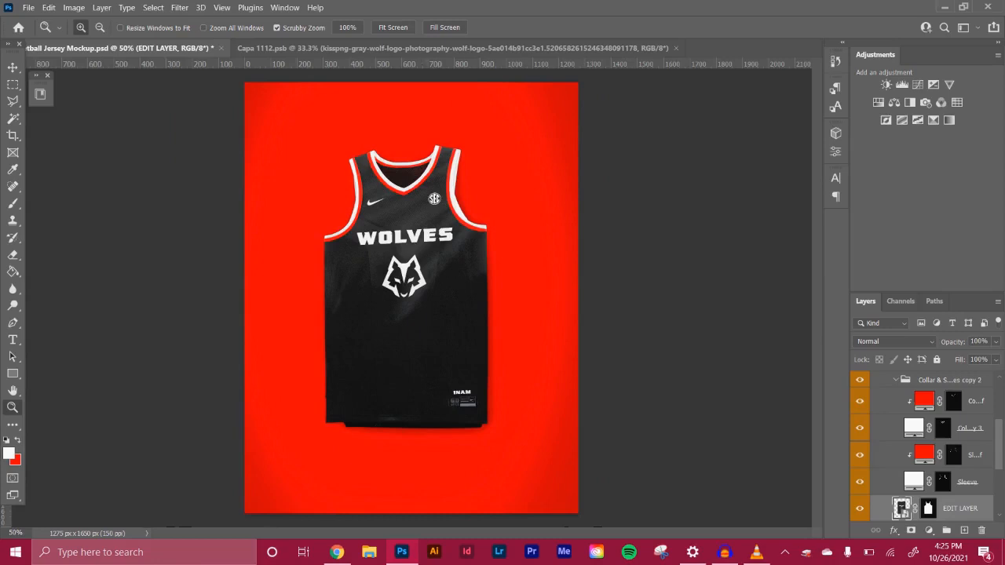
Collapse the Design group and its parent JERSEY group in the mockup, leaving JERSEY selected with the Move tool active
scroll(927, 446, "up", 1)
left_click(886, 390)
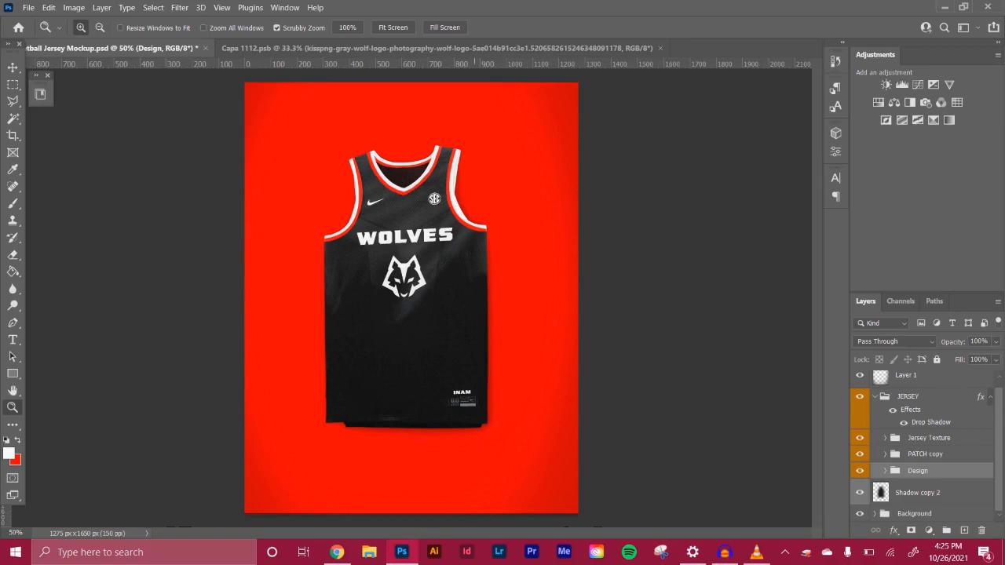
left_click(875, 396)
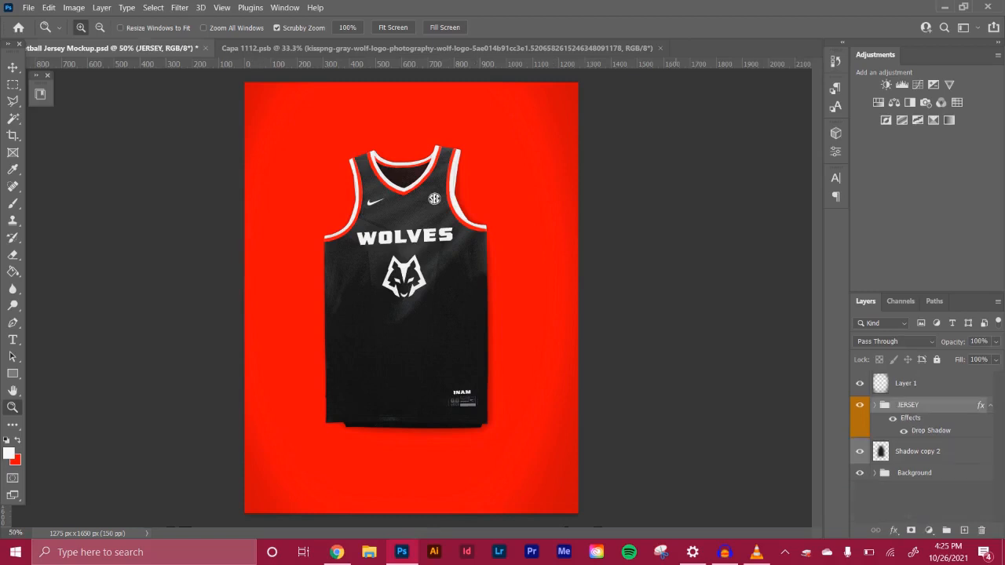
key("v")
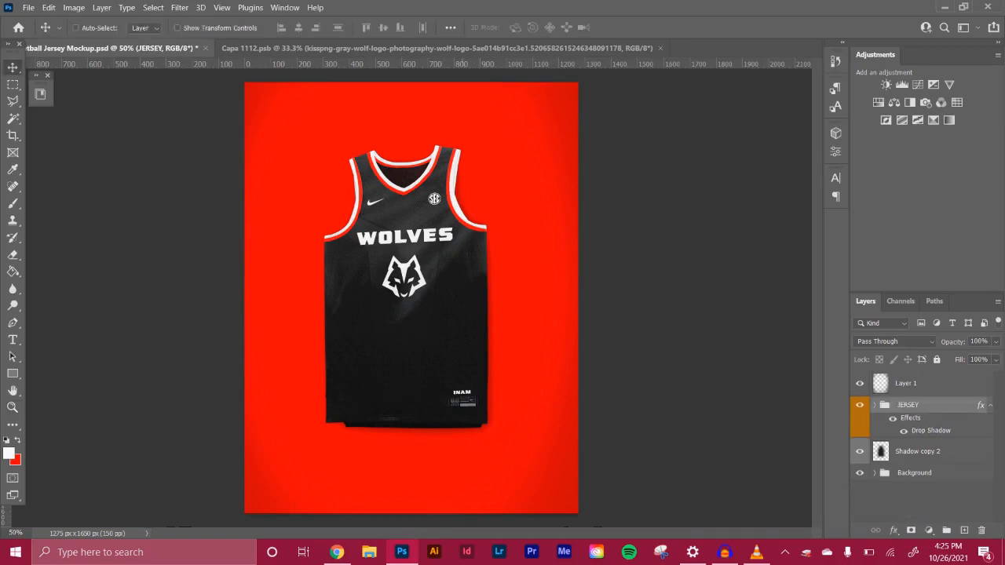